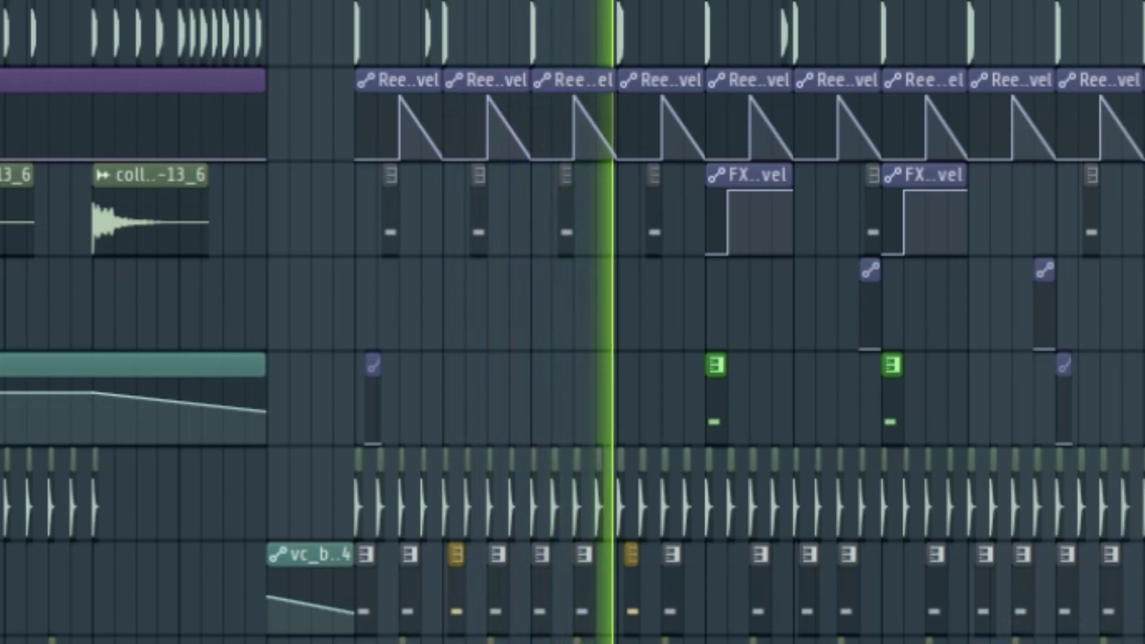
Review the drop's clips and automation in the playlist around bar 98
{"action": "scroll", "coordinate": [346, 158], "scroll_direction": "down", "scroll_amount": 3}
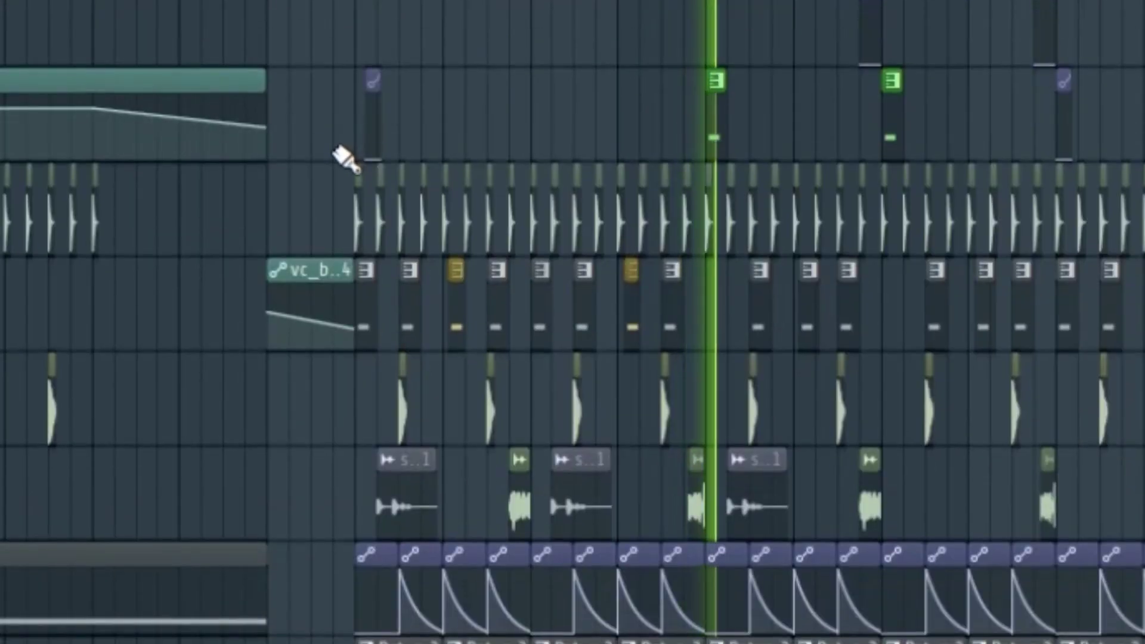
{"action": "scroll", "coordinate": [358, 244], "scroll_direction": "up", "scroll_amount": 3}
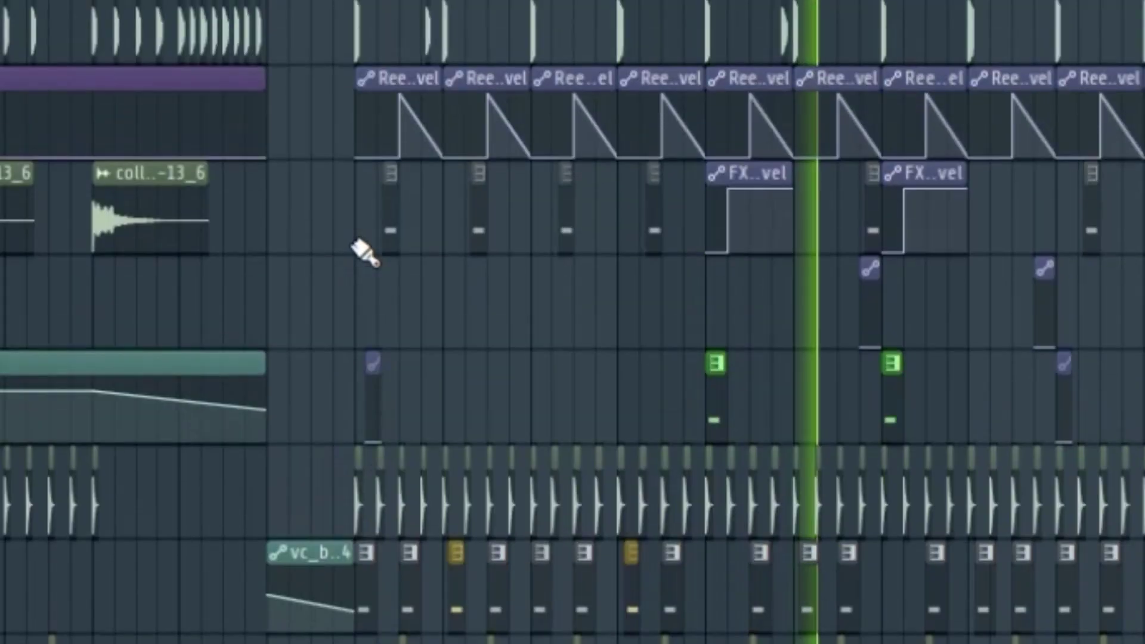
{"action": "scroll", "coordinate": [363, 254], "scroll_direction": "down", "scroll_amount": 15}
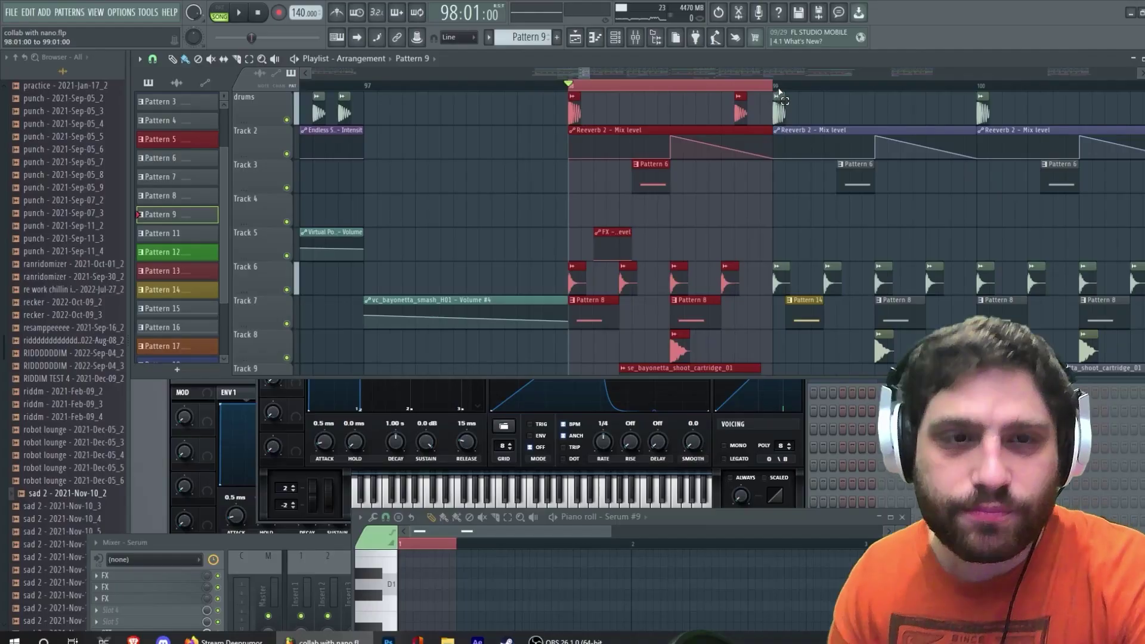
{"action": "scroll", "coordinate": [775, 97], "scroll_direction": "down", "scroll_amount": 3}
{"action": "left_click_drag", "start_coordinate": [771, 97], "coordinate": [1076, 97]}
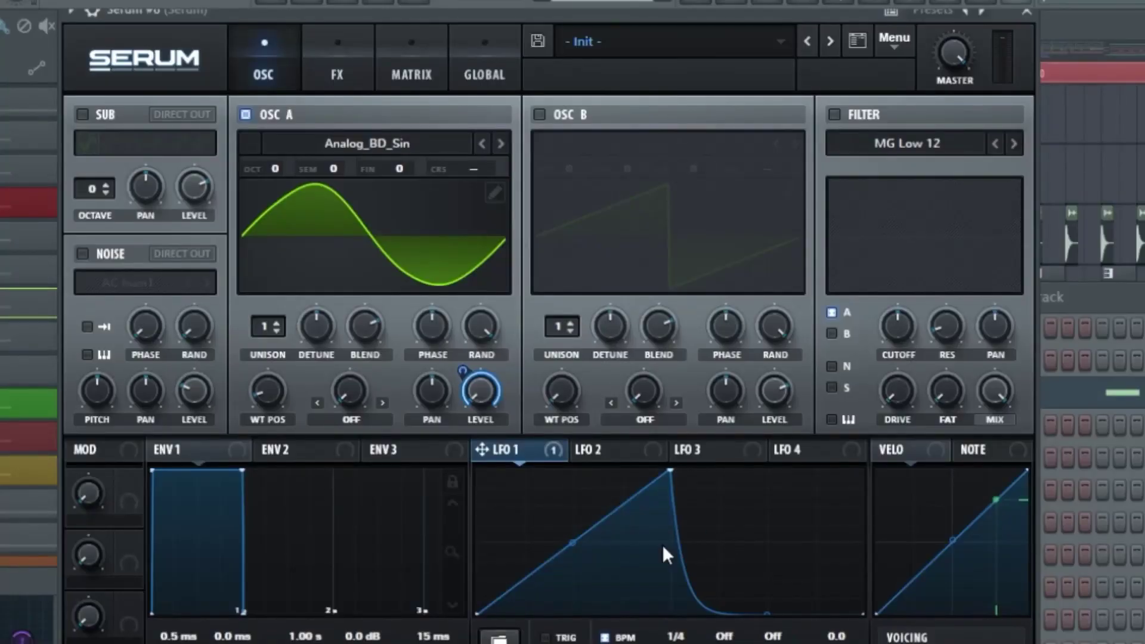
Open the effects page of Serum #8 and examine its Reverb filter settings
{"action": "left_click", "coordinate": [320, 89]}
{"action": "mouse_move", "coordinate": [569, 135]}
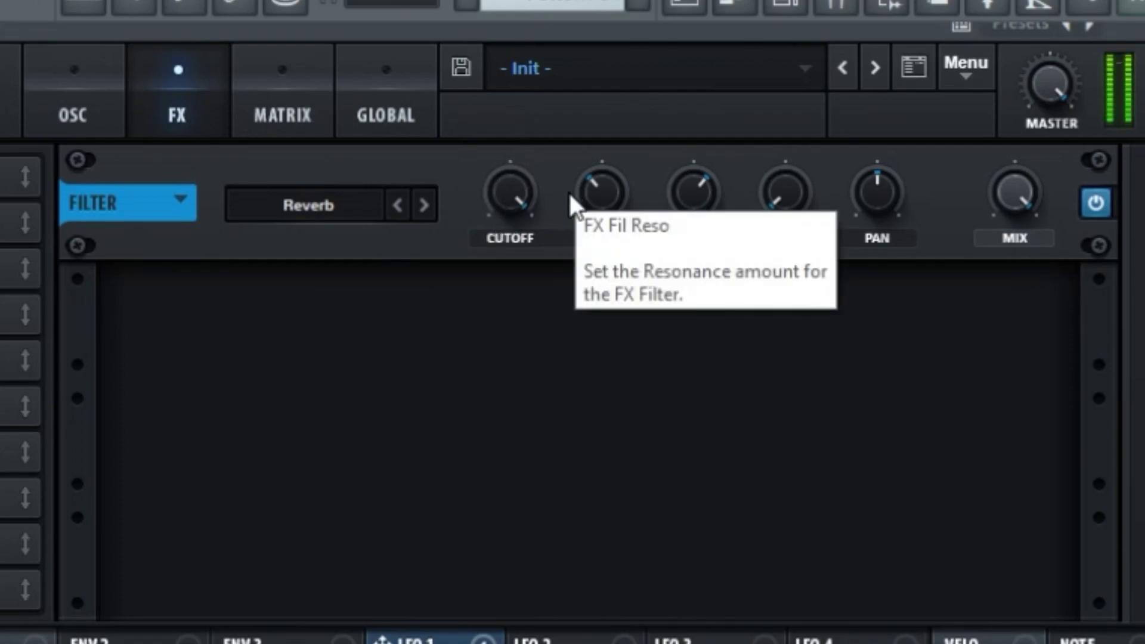
{"action": "mouse_move", "coordinate": [599, 199]}
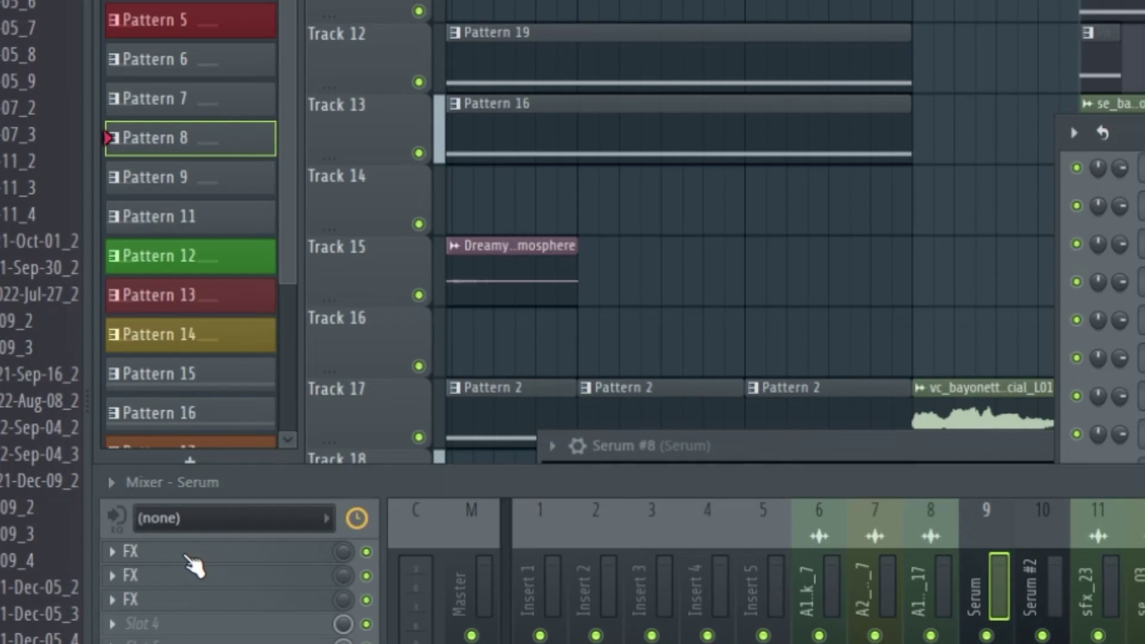
Open the first FX effect on the Serum mixer track and listen to its Ring module
{"action": "left_click", "coordinate": [185, 558]}
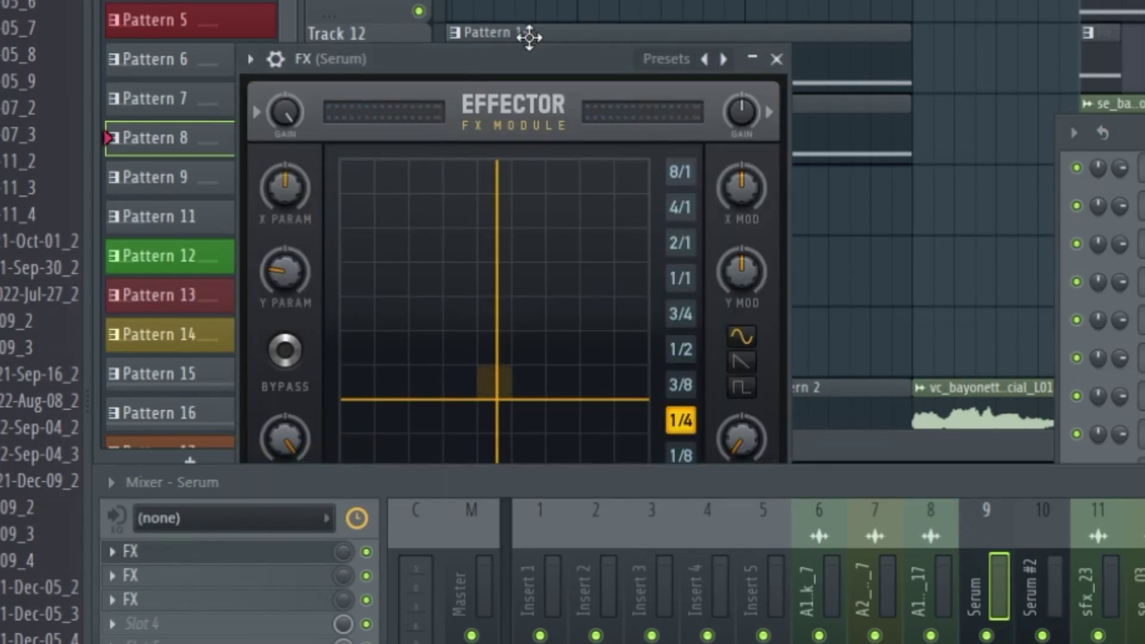
{"action": "left_click_drag", "start_coordinate": [586, 63], "coordinate": [872, 0]}
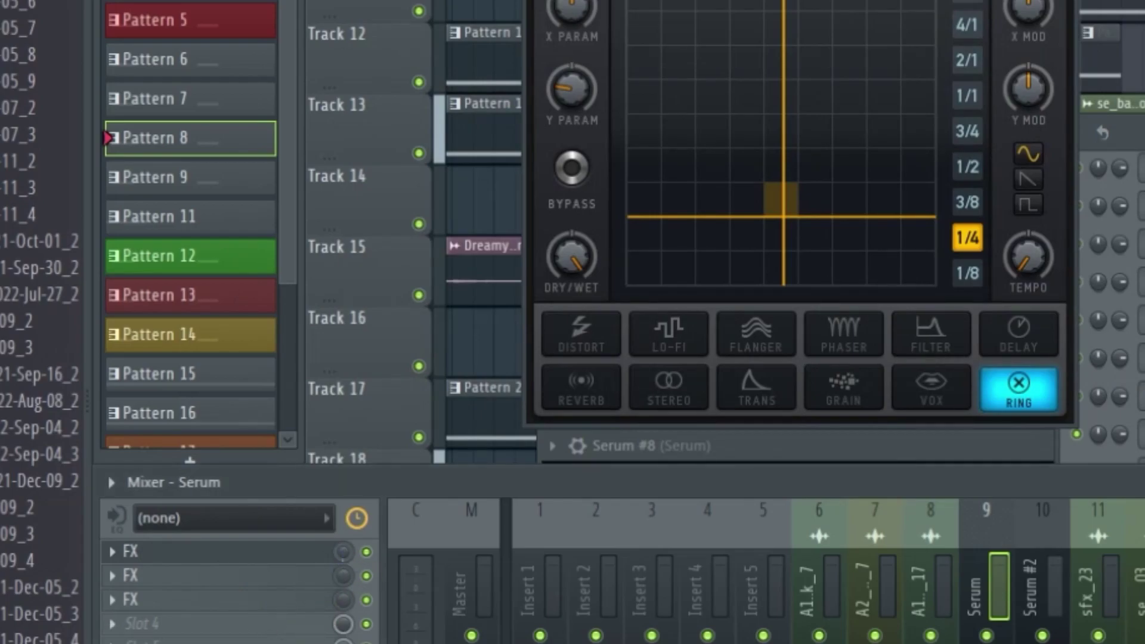
{"action": "key", "text": "space"}
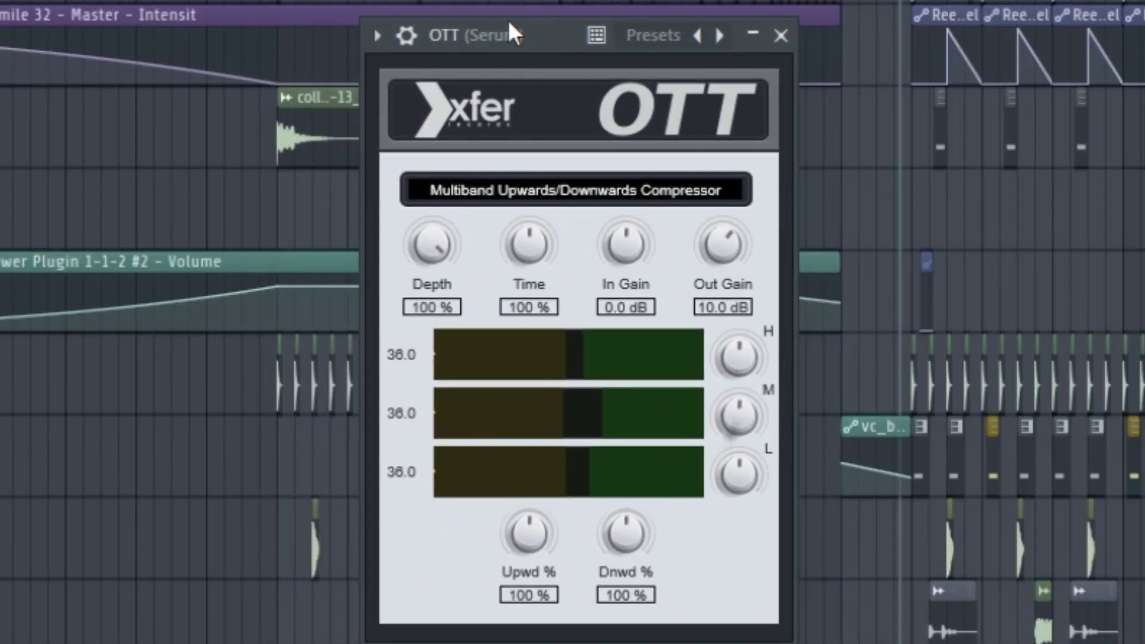
Compare the OTT settings on the Serum and Insert 13 mixer tracks and listen to the drop briefly
{"action": "left_click_drag", "start_coordinate": [545, 42], "coordinate": [568, 55]}
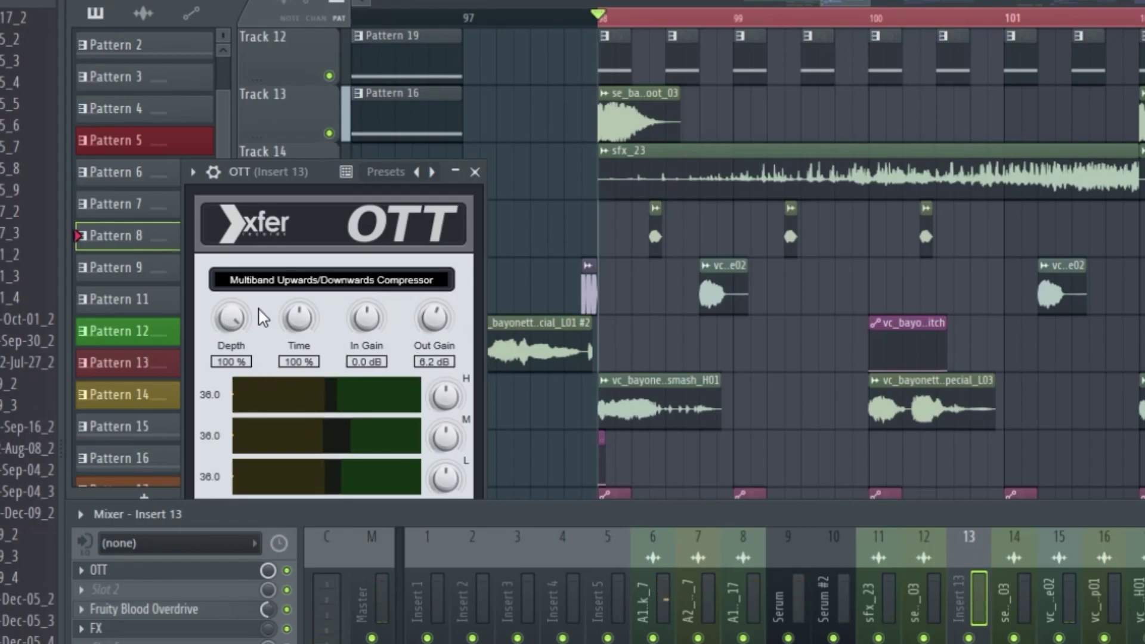
{"action": "key", "text": "space"}
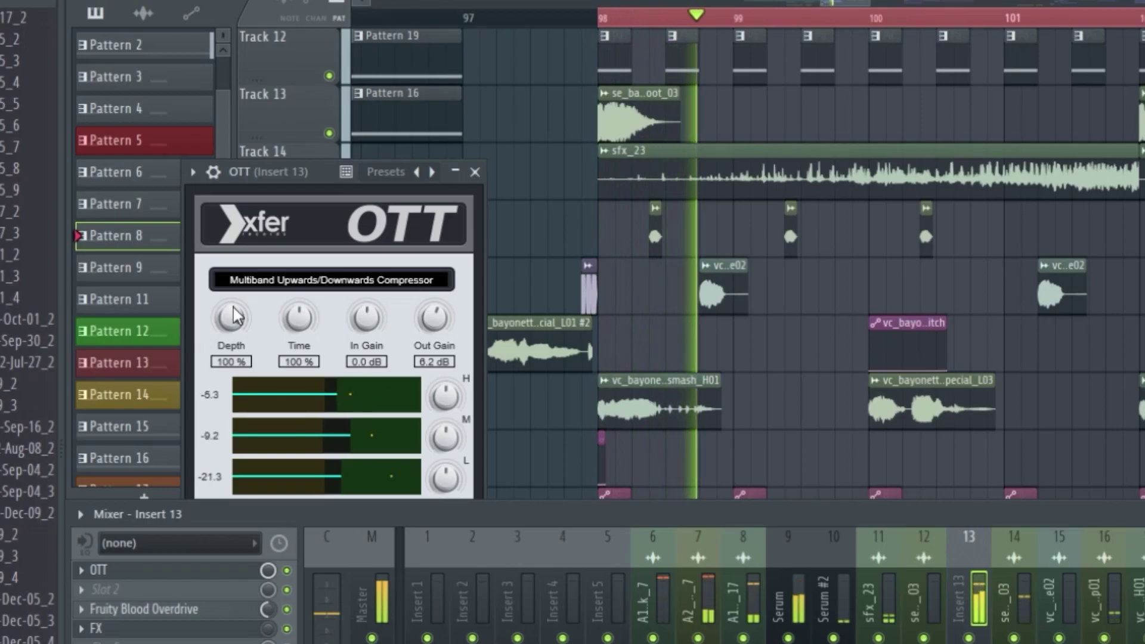
{"action": "key", "text": "space"}
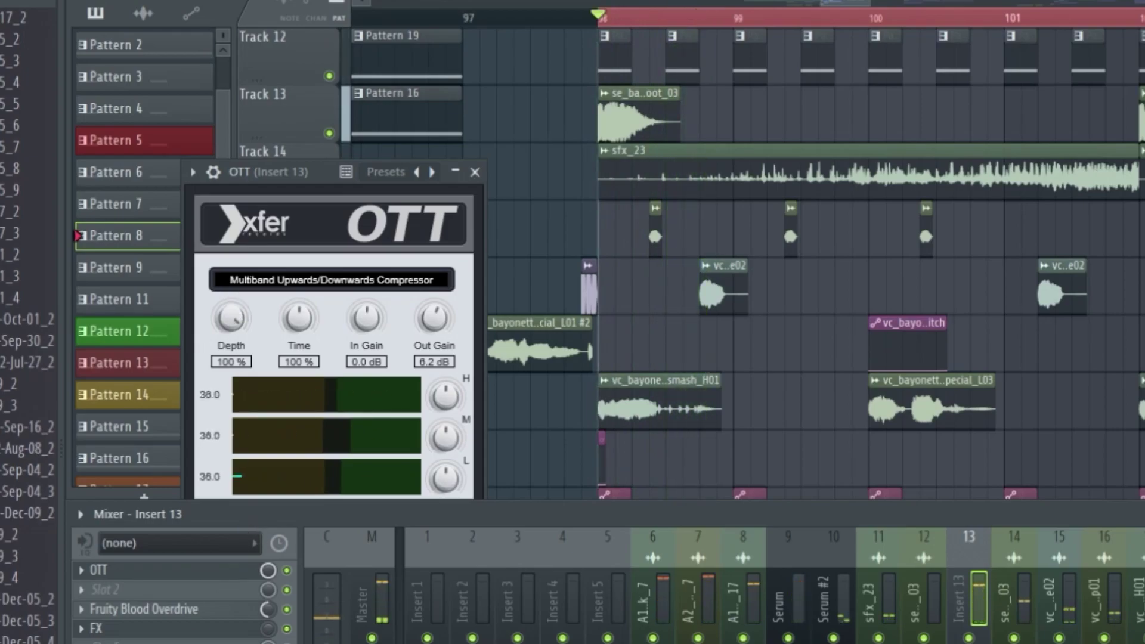
Open Fruity Blood Overdrive and Fruity parametric EQ 2 on Insert 13 to inspect their settings
{"action": "left_click", "coordinate": [187, 613]}
{"action": "left_click", "coordinate": [187, 612]}
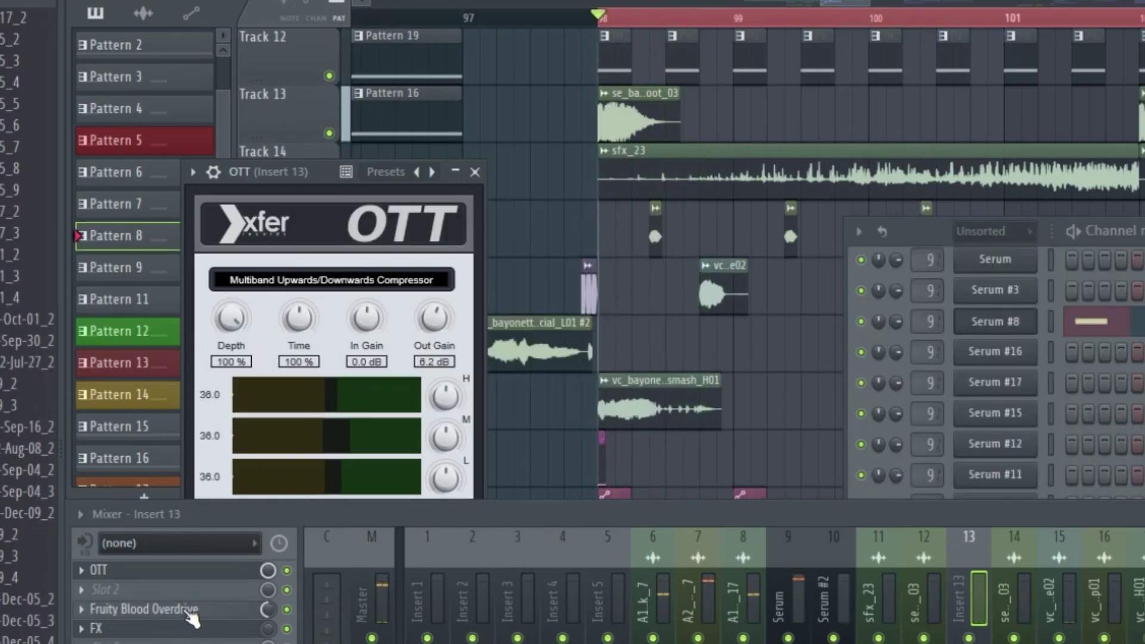
{"action": "left_click", "coordinate": [187, 613]}
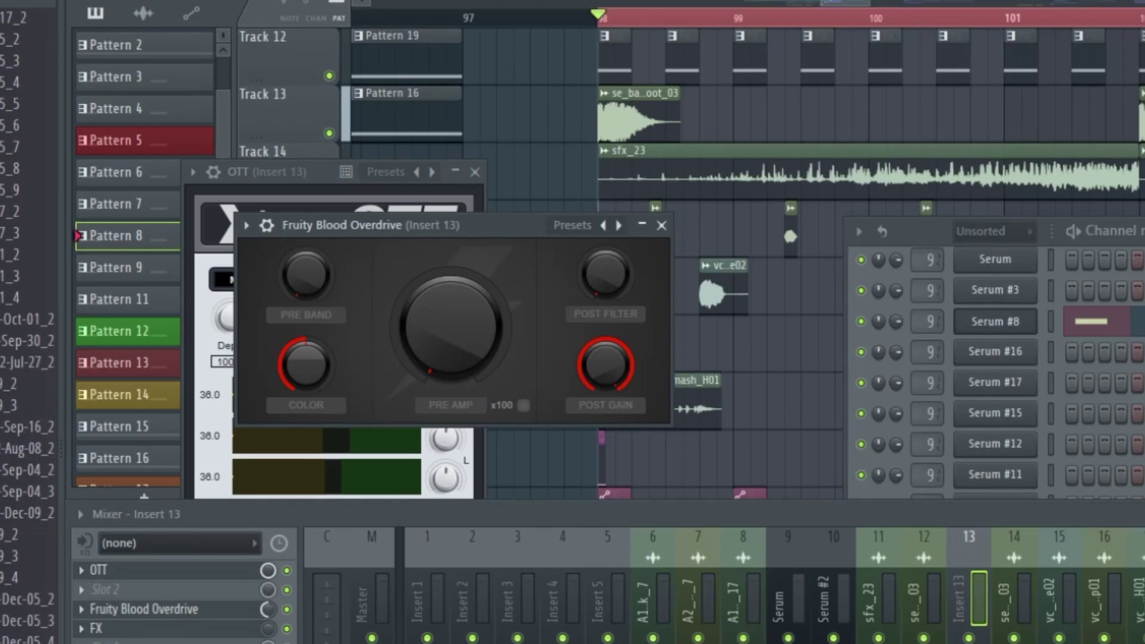
{"action": "left_click_drag", "start_coordinate": [687, 519], "coordinate": [687, 608]}
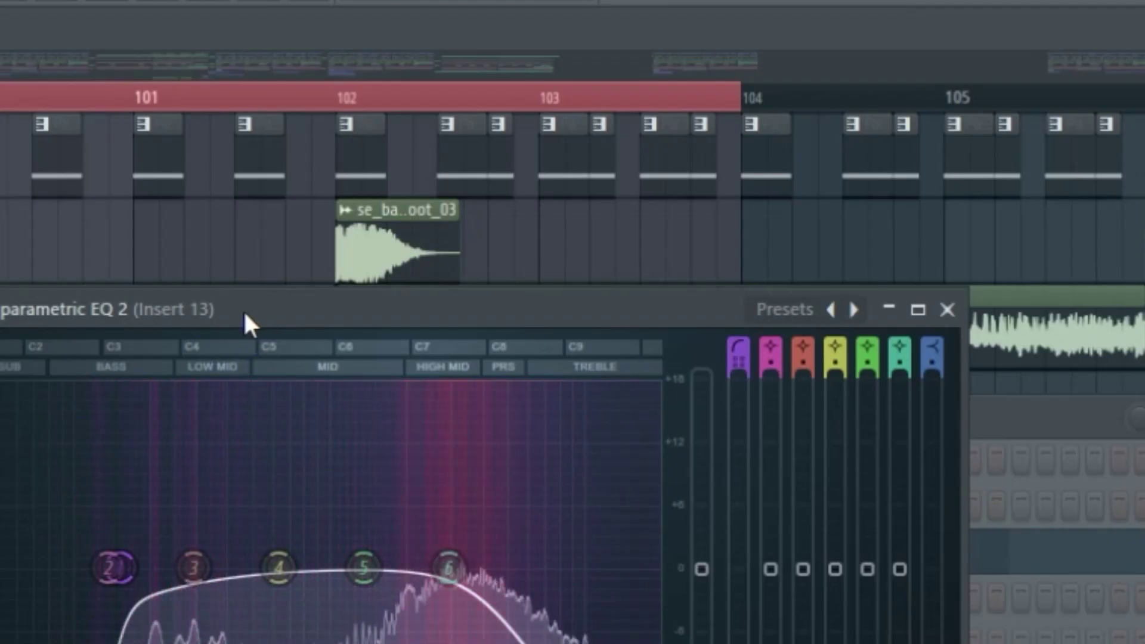
{"action": "left_click_drag", "start_coordinate": [169, 316], "coordinate": [483, 272]}
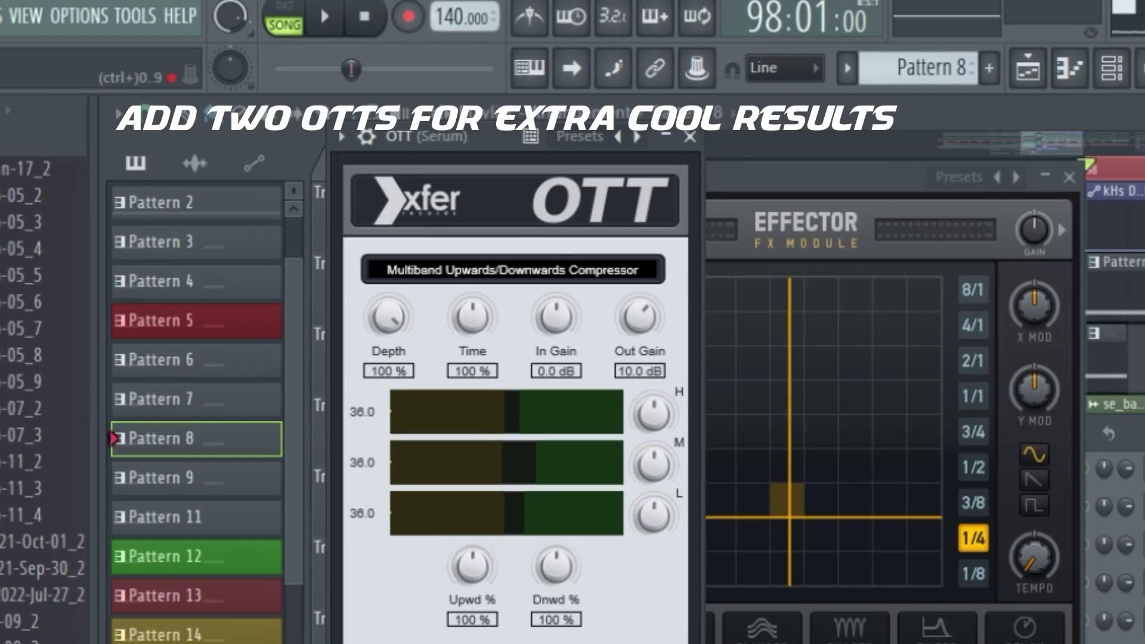
Audition the drop with the Serum track's OTT and Effector settings in view
{"action": "key", "text": "space"}
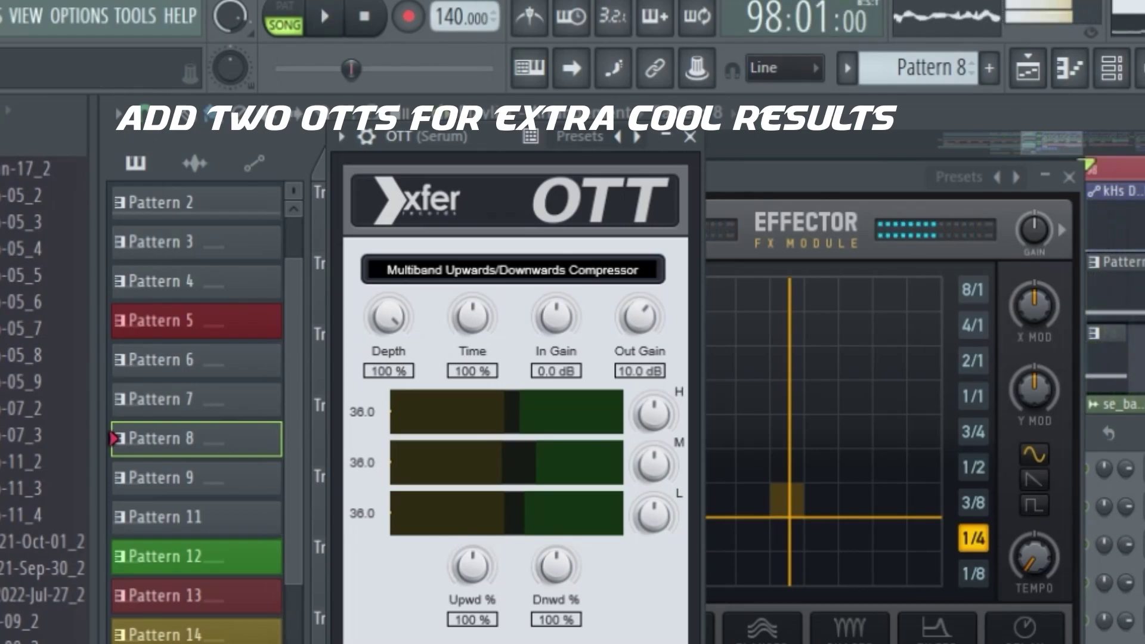
{"action": "key", "text": "space"}
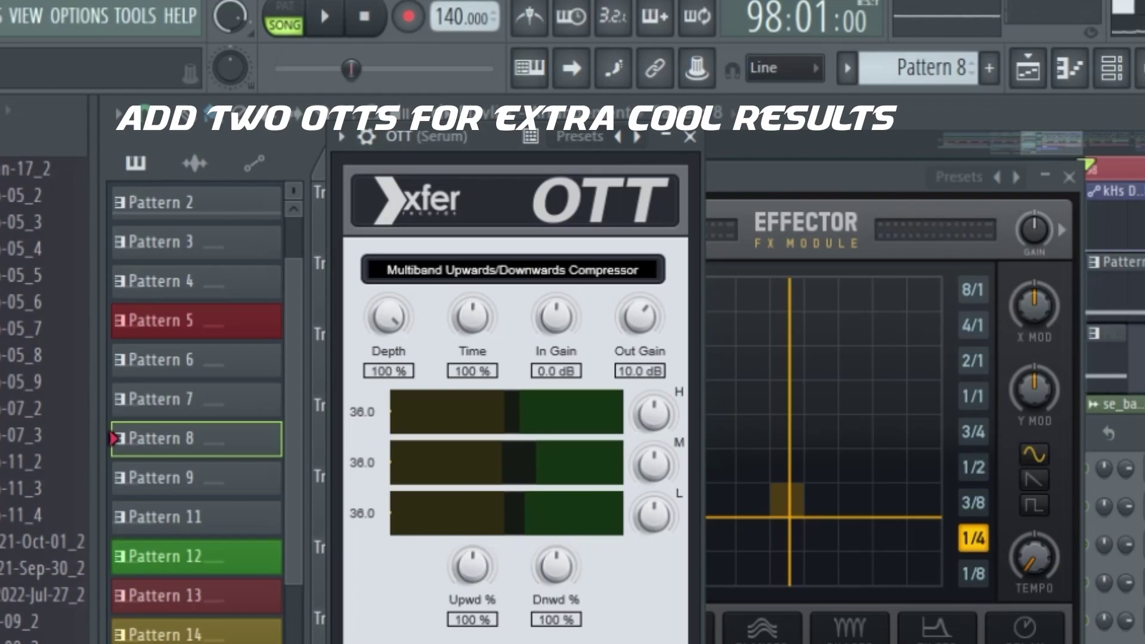
{"action": "key", "text": "space"}
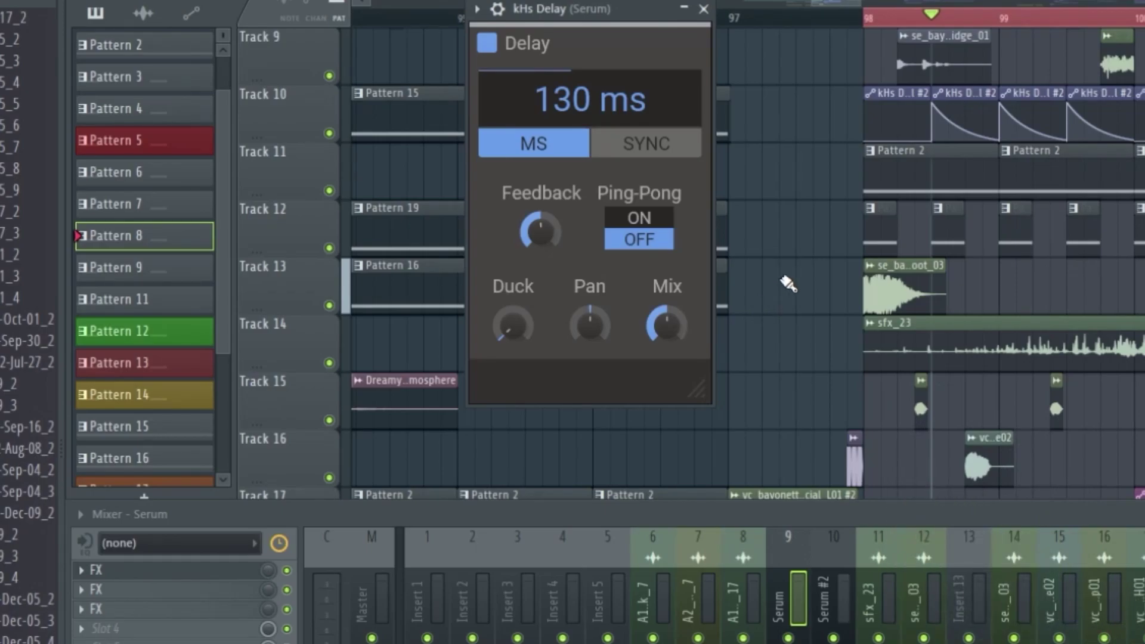
Play the drop from bar 98 to hear how the kHs Delay automation shapes the bass
{"action": "left_click", "coordinate": [870, 19]}
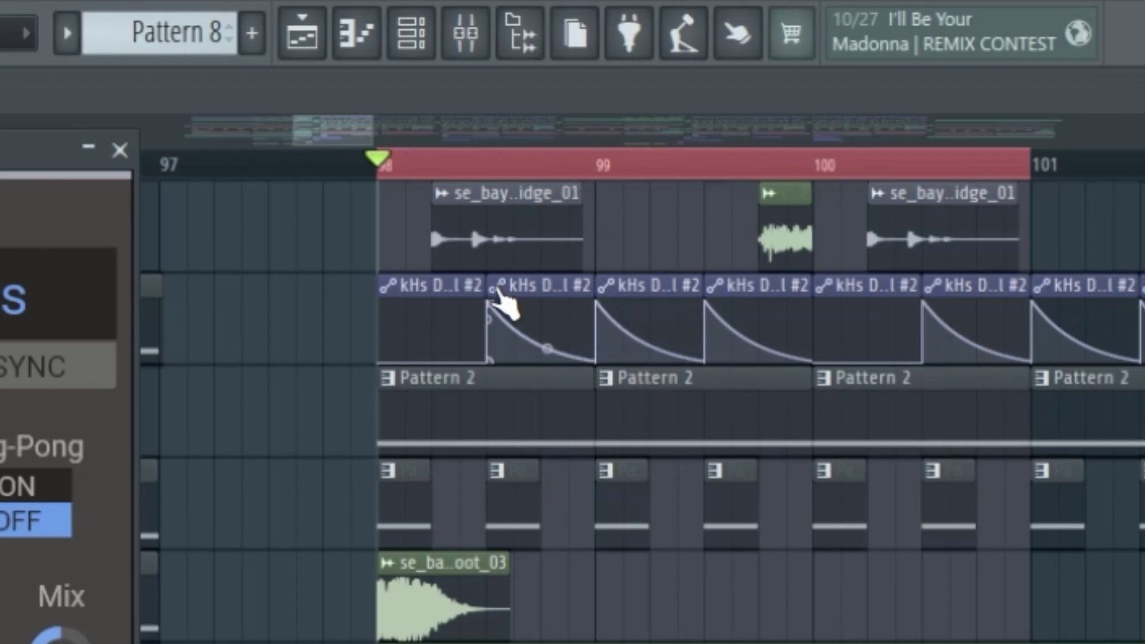
{"action": "key", "text": "space"}
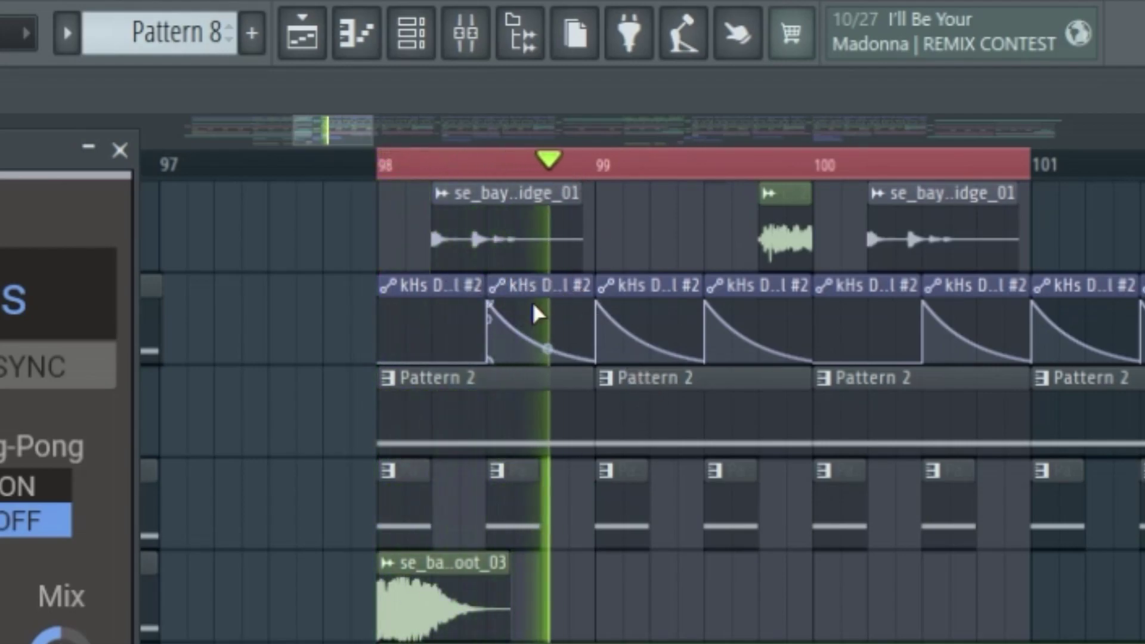
{"action": "key", "text": "space"}
{"action": "scroll", "coordinate": [481, 341], "scroll_direction": "up", "scroll_amount": 3}
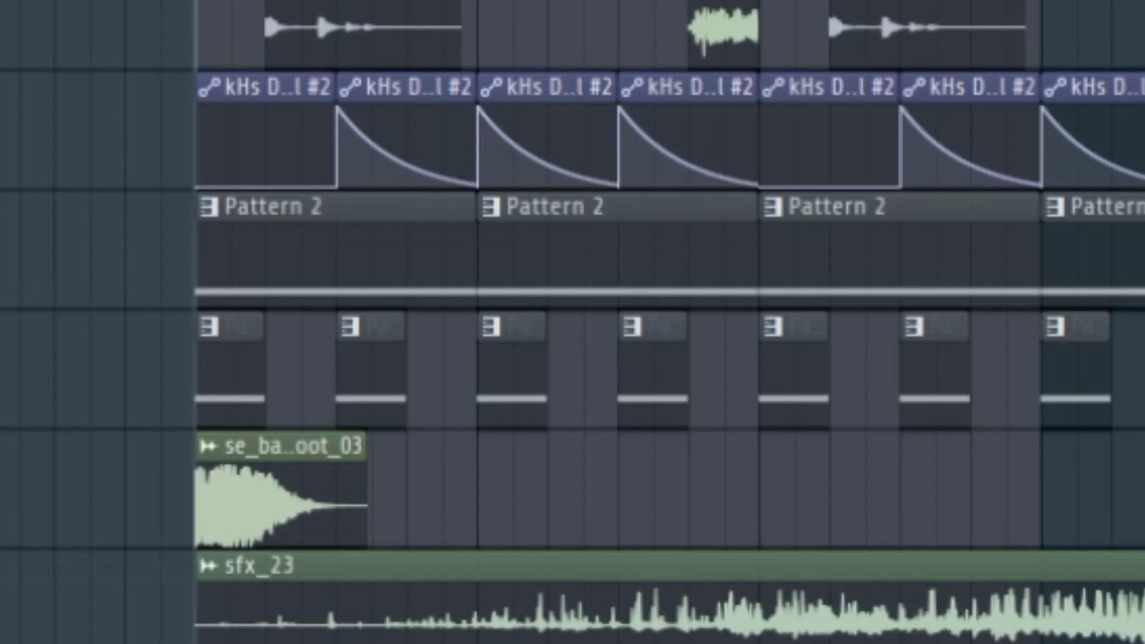
{"action": "key", "text": "space"}
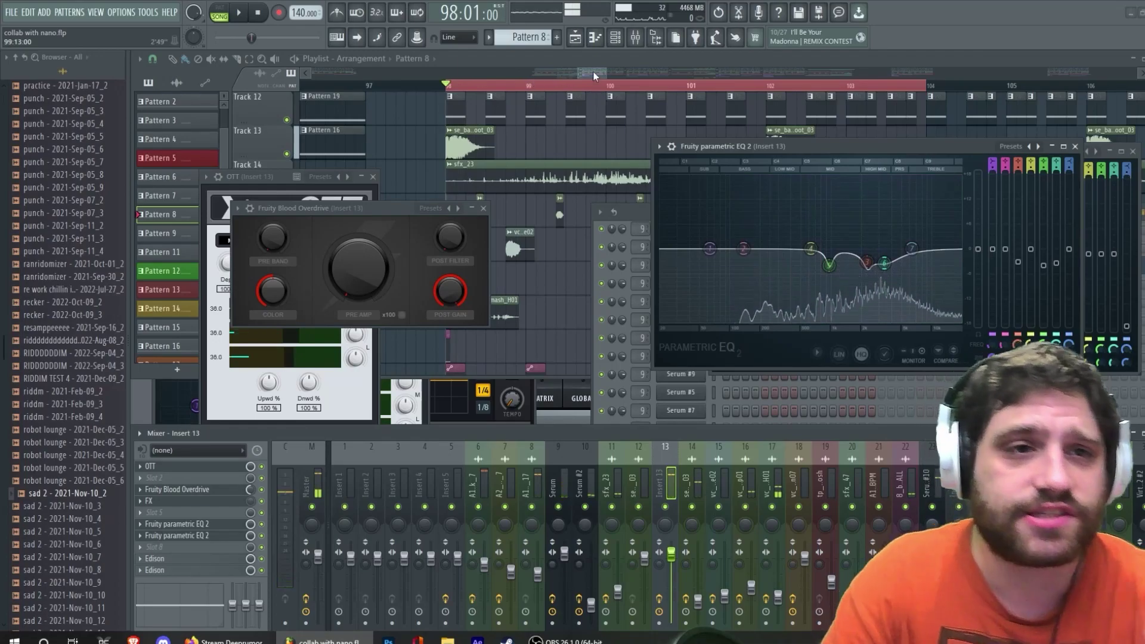
Place the playhead just before bar 102 and listen to the transition across the tracks
{"action": "left_click_drag", "start_coordinate": [593, 72], "coordinate": [611, 73]}
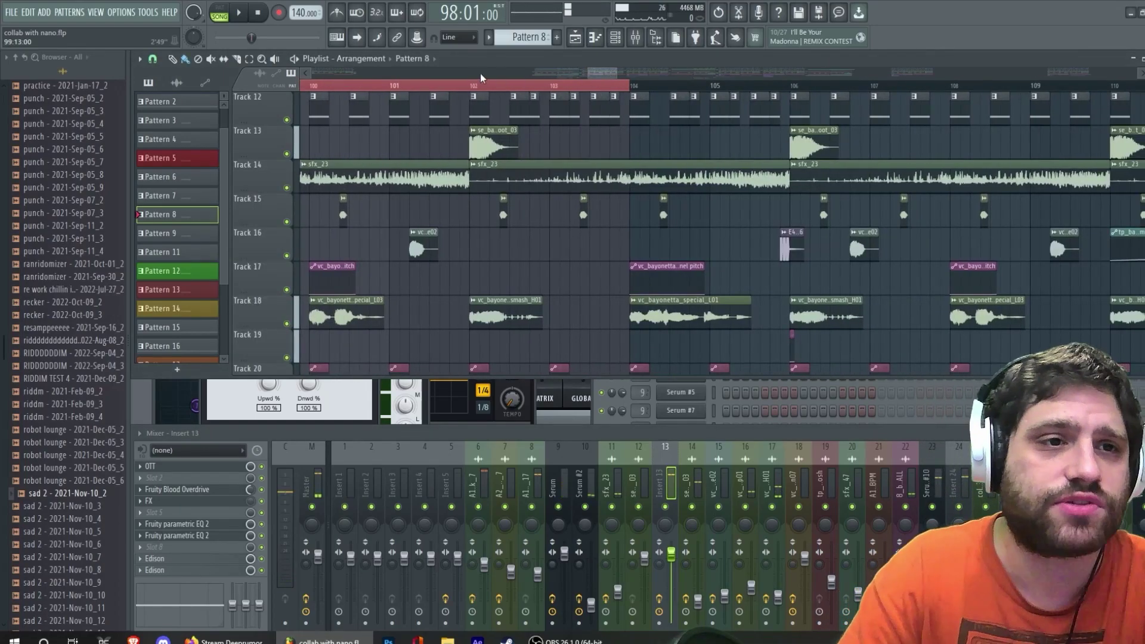
{"action": "left_click_drag", "start_coordinate": [394, 85], "coordinate": [610, 119]}
{"action": "key", "text": "space"}
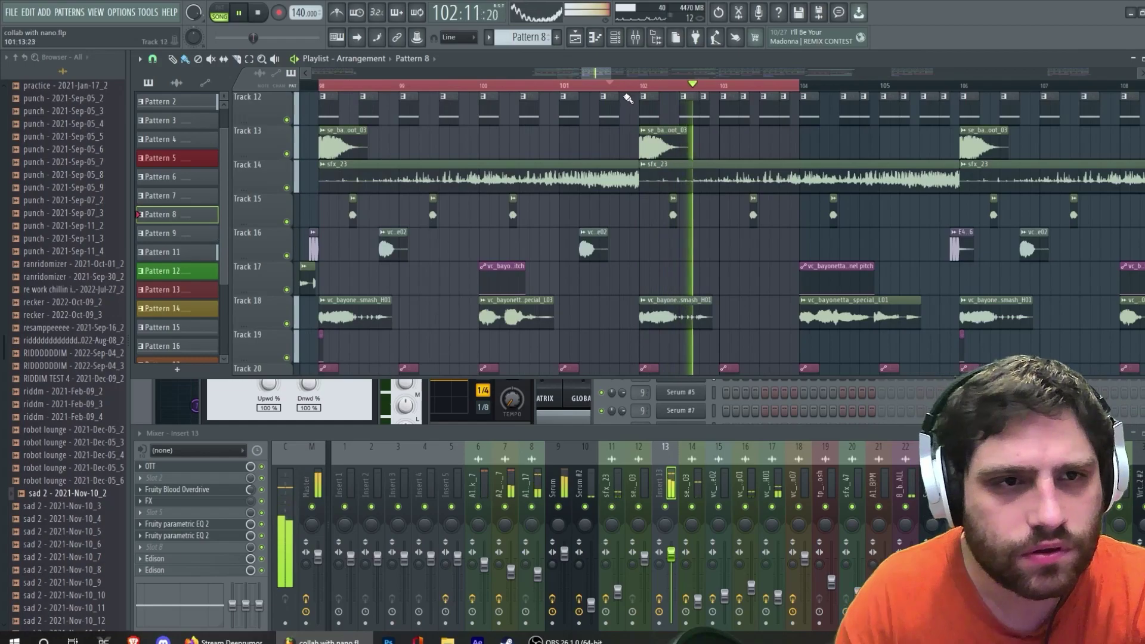
{"action": "left_click", "coordinate": [620, 85]}
{"action": "scroll", "coordinate": [651, 202], "scroll_direction": "down", "scroll_amount": 6}
{"action": "scroll", "coordinate": [652, 249], "scroll_direction": "up", "scroll_amount": 2}
{"action": "key", "text": "space"}
{"action": "scroll", "coordinate": [653, 249], "scroll_direction": "up", "scroll_amount": 9}
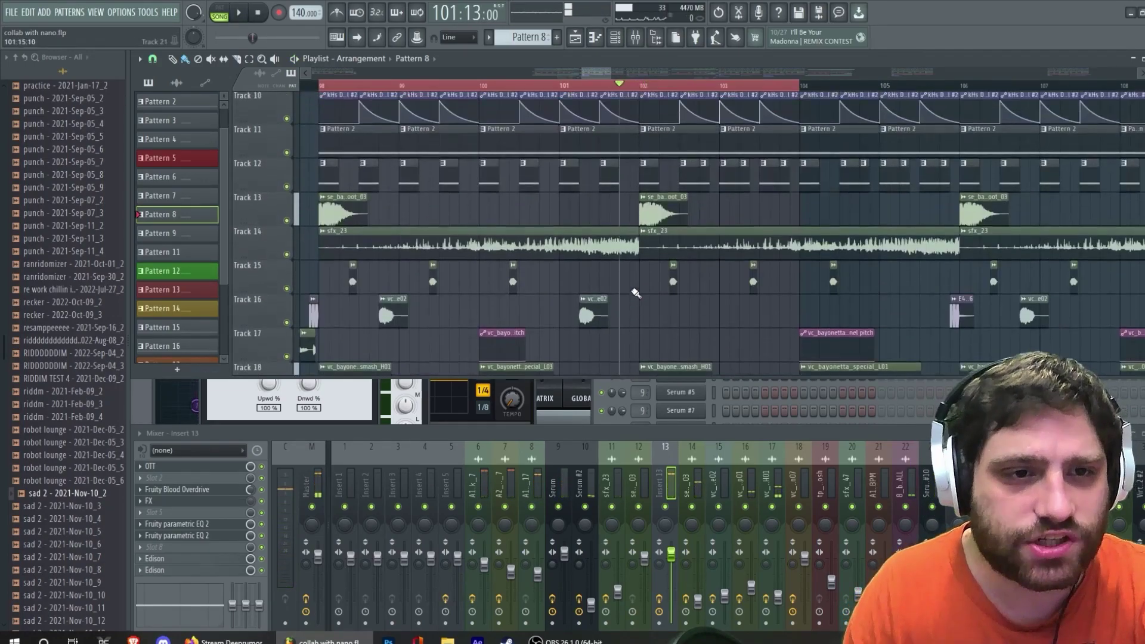
{"action": "key", "text": "space"}
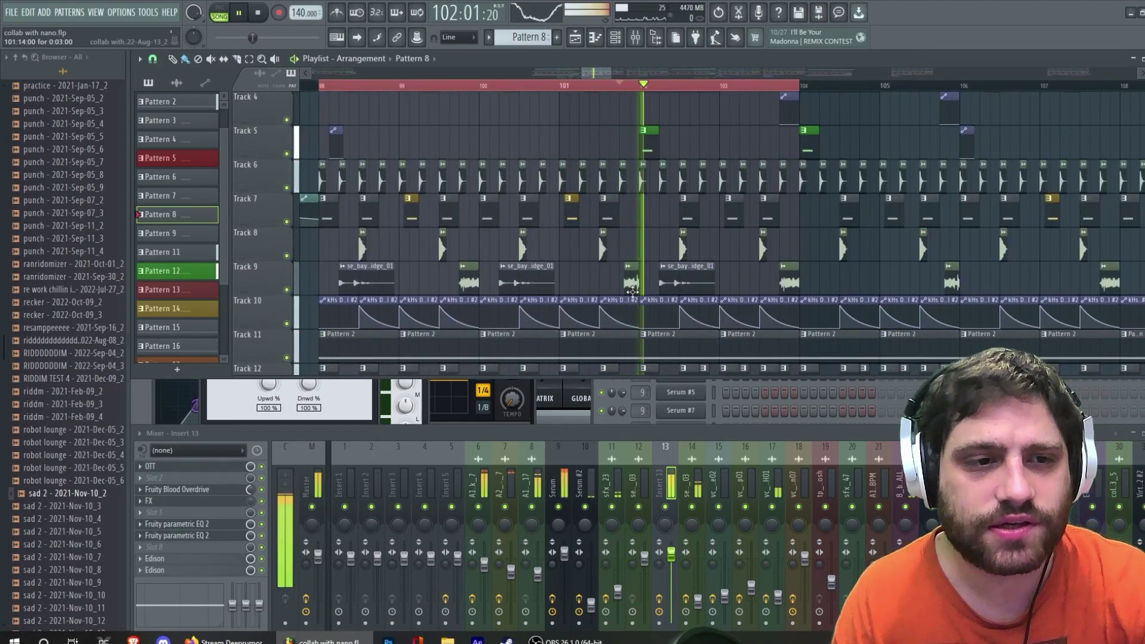
{"action": "key", "text": "space"}
Move the playhead to 99:13 and audition the short fill on Track 9
{"action": "left_click", "coordinate": [460, 85]}
{"action": "key", "text": "space"}
{"action": "key", "text": "space"}
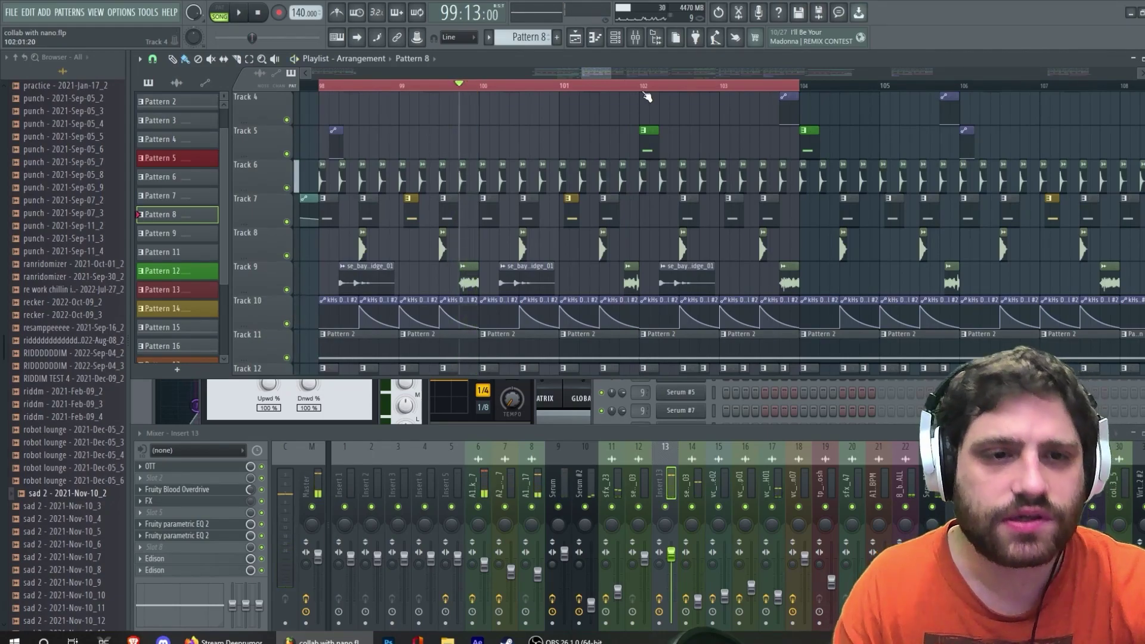
Move the playhead to bar 102 and audition the sound of the green pattern clip on Track 5
{"action": "left_click", "coordinate": [630, 86]}
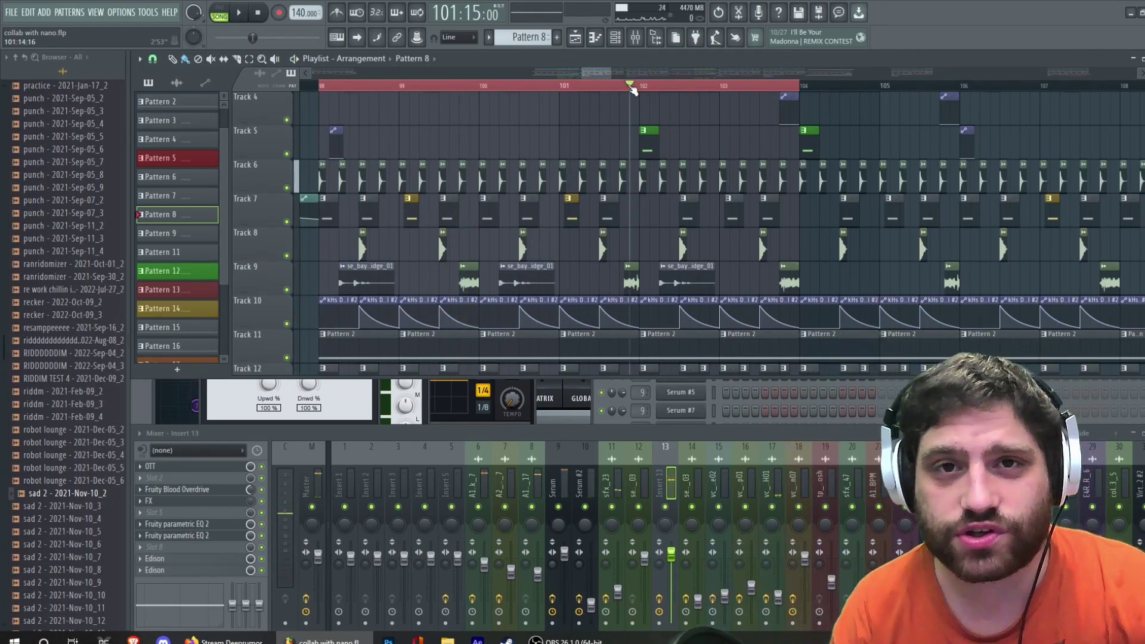
{"action": "left_click", "coordinate": [639, 85]}
{"action": "key", "text": "space"}
{"action": "key", "text": "space"}
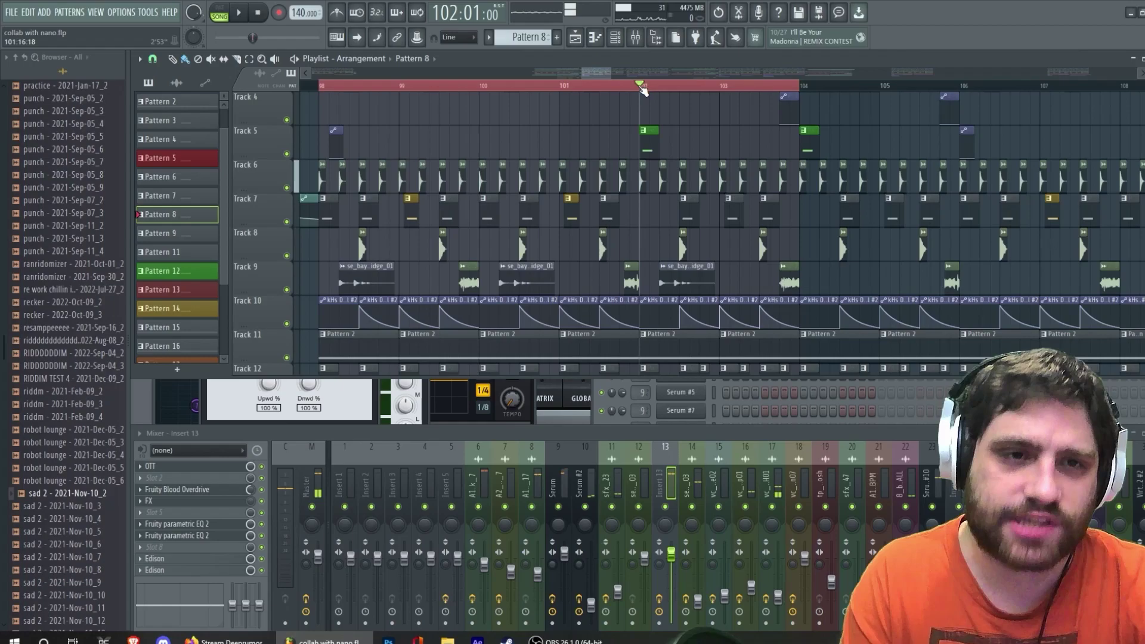
{"action": "key", "text": "space"}
{"action": "key", "text": "space"}
Open Pattern 12 from its playlist clip and inspect the oscillator and effects pages of Serum #11
{"action": "double_click", "coordinate": [647, 132]}
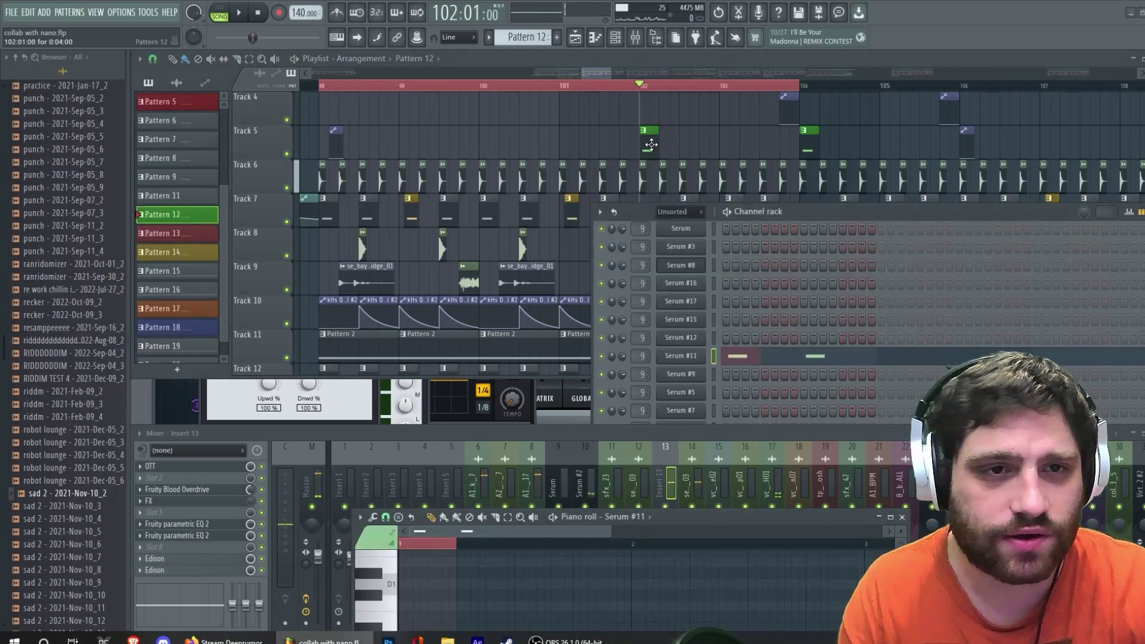
{"action": "left_click", "coordinate": [699, 356]}
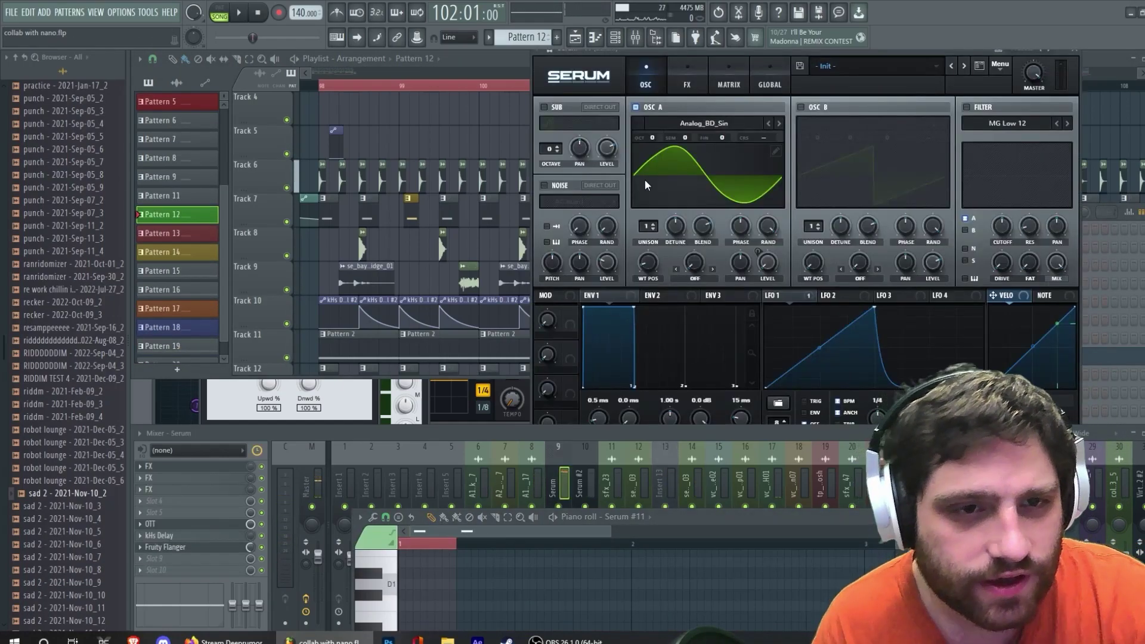
{"action": "left_click", "coordinate": [689, 84]}
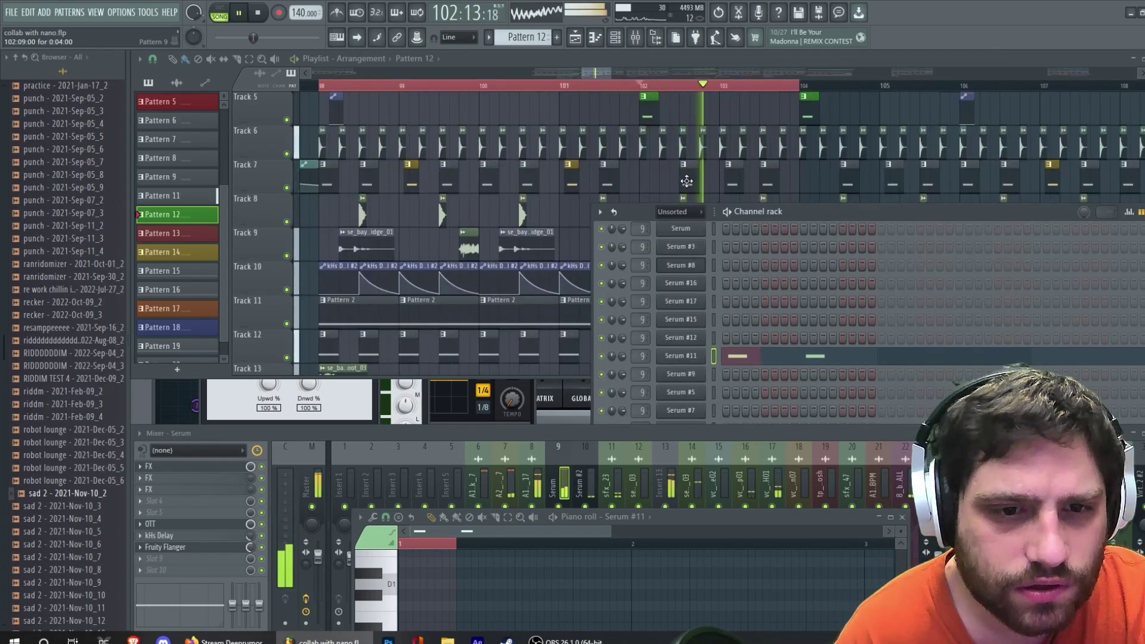
Open Serum #9 from the channel rack to examine its oscillator settings
{"action": "key", "text": "F6"}
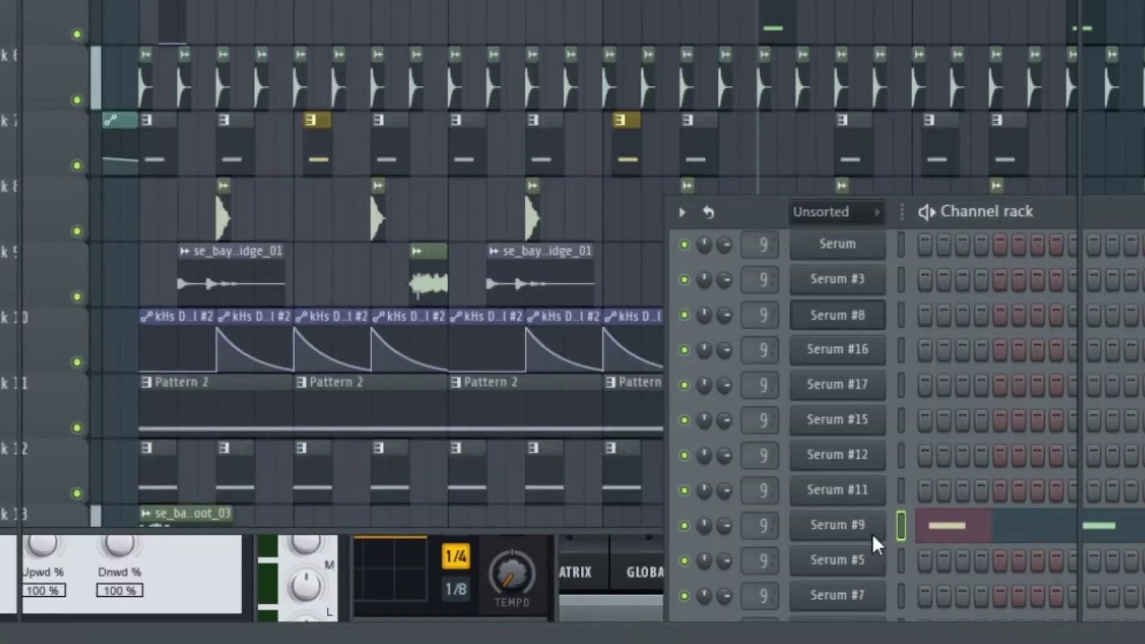
{"action": "left_click", "coordinate": [701, 379]}
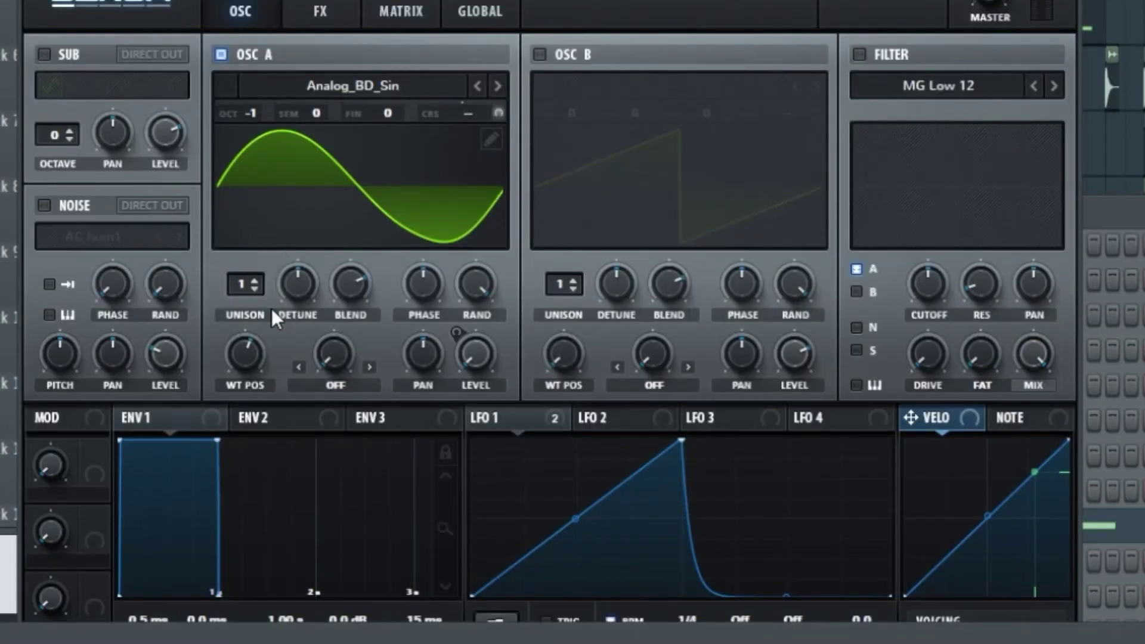
Show Serum #9's effects page and open the first Effector on the Serum mixer track to examine its Ring settings
{"action": "left_click", "coordinate": [325, 17]}
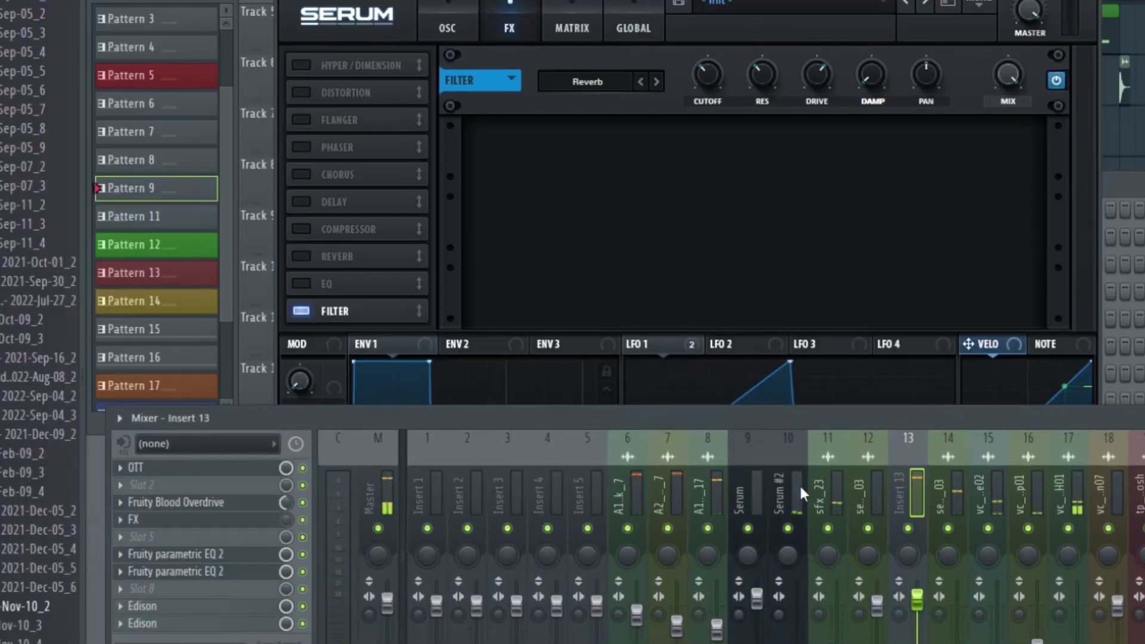
{"action": "left_click", "coordinate": [744, 478]}
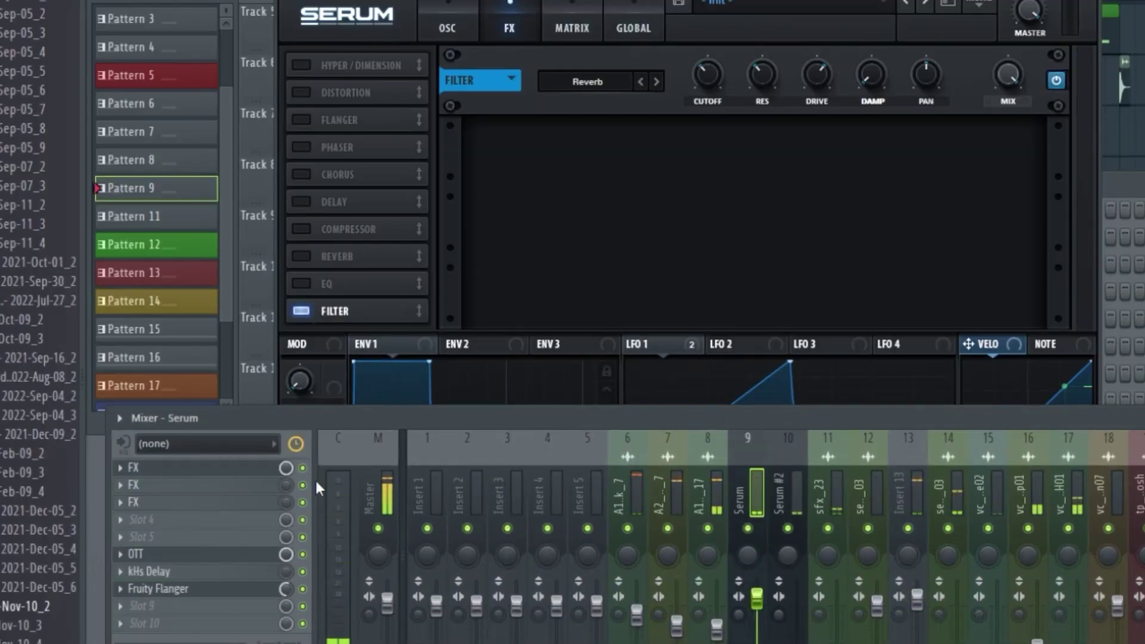
{"action": "left_click", "coordinate": [202, 470]}
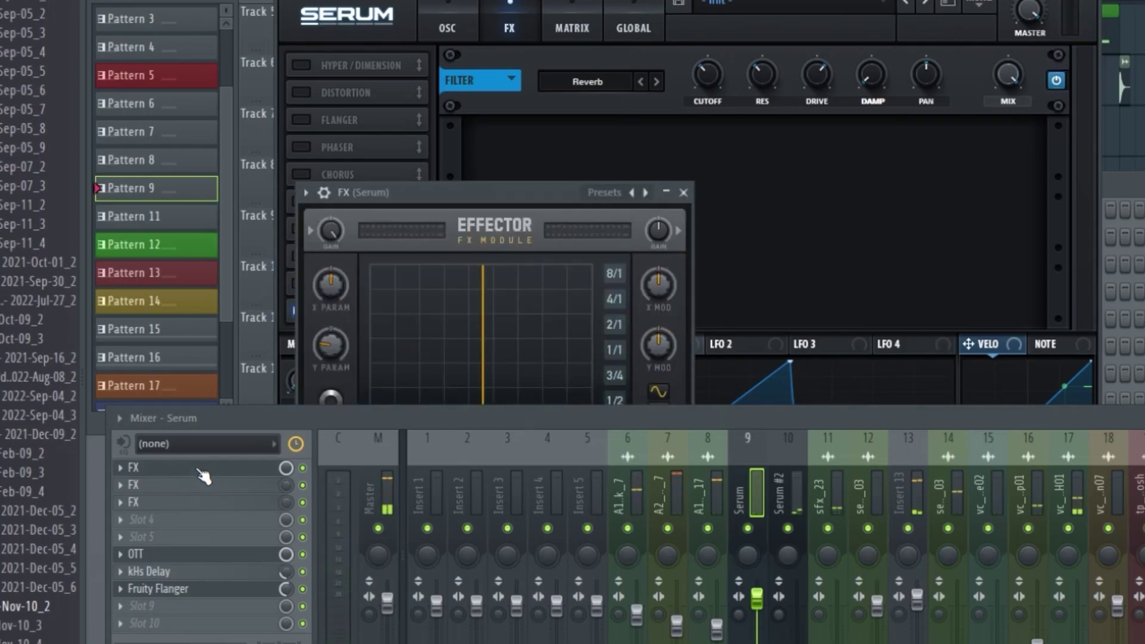
{"action": "left_click_drag", "start_coordinate": [482, 221], "coordinate": [908, 1]}
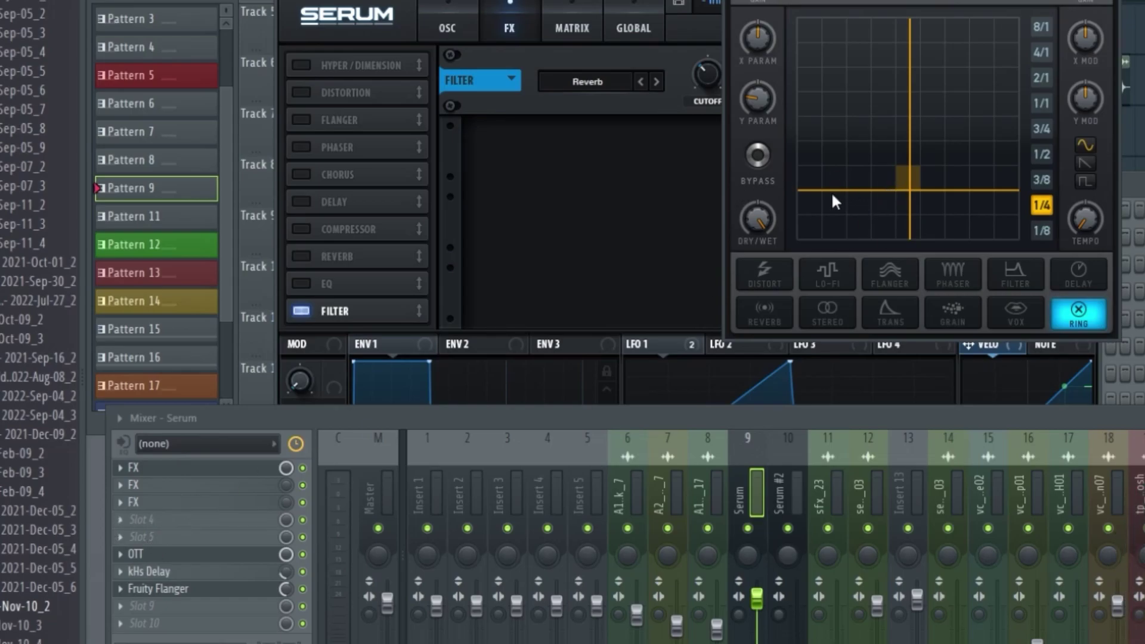
Open the second and third Effector modules on the Serum mixer track and arrange their windows for comparison
{"action": "left_click", "coordinate": [177, 501]}
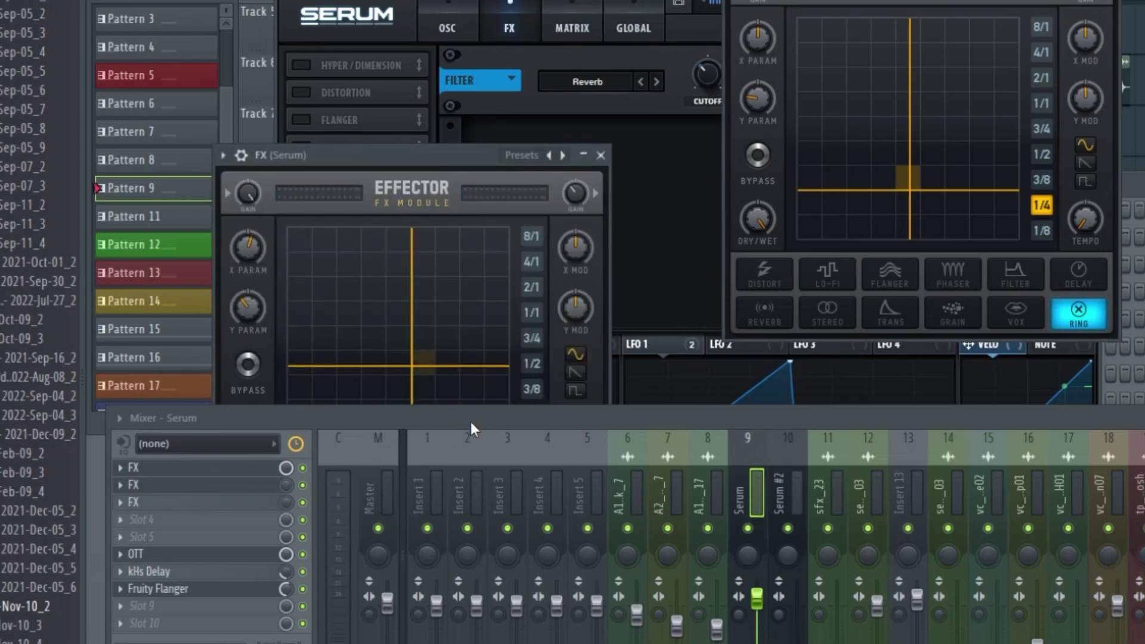
{"action": "left_click_drag", "start_coordinate": [541, 169], "coordinate": [677, 0]}
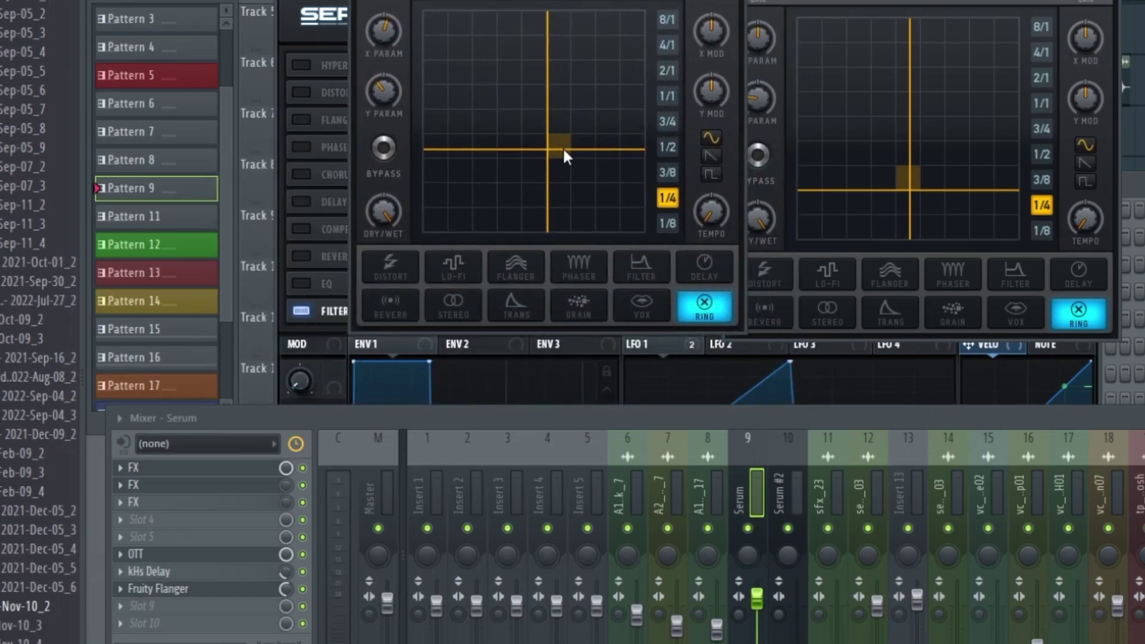
{"action": "left_click", "coordinate": [186, 502]}
{"action": "left_click", "coordinate": [186, 502]}
{"action": "left_click", "coordinate": [186, 502]}
{"action": "left_click_drag", "start_coordinate": [468, 428], "coordinate": [470, 578]}
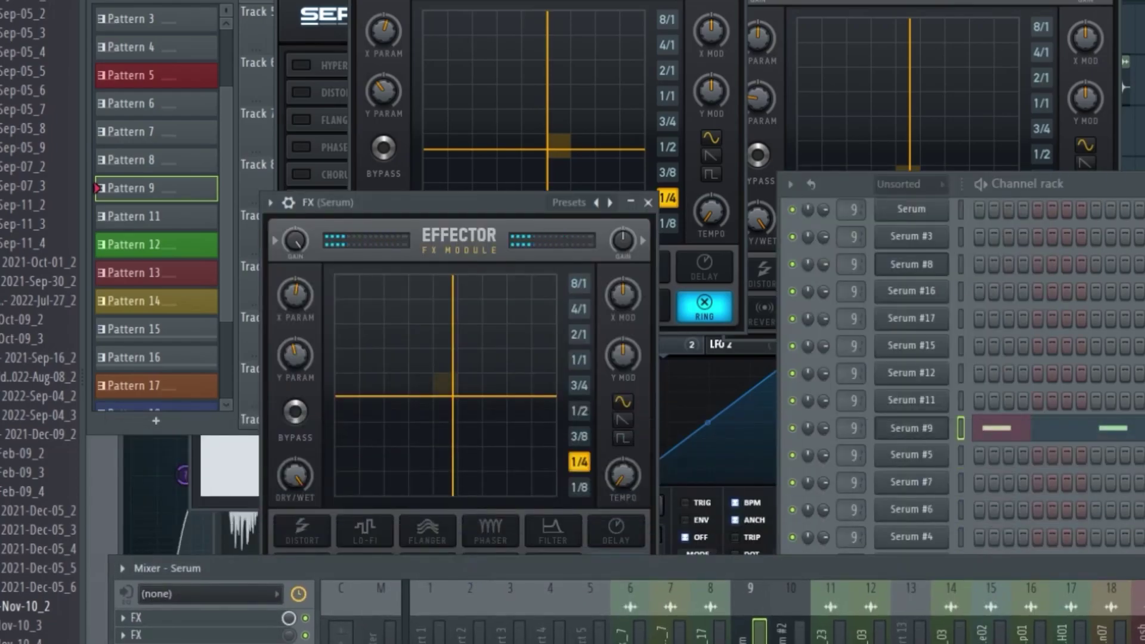
Bring up the playlist and mark the time range of the drop's opening bars, leaving the clips deselected
{"action": "key", "text": "F5"}
{"action": "left_click_drag", "start_coordinate": [1135, 5], "coordinate": [341, 5]}
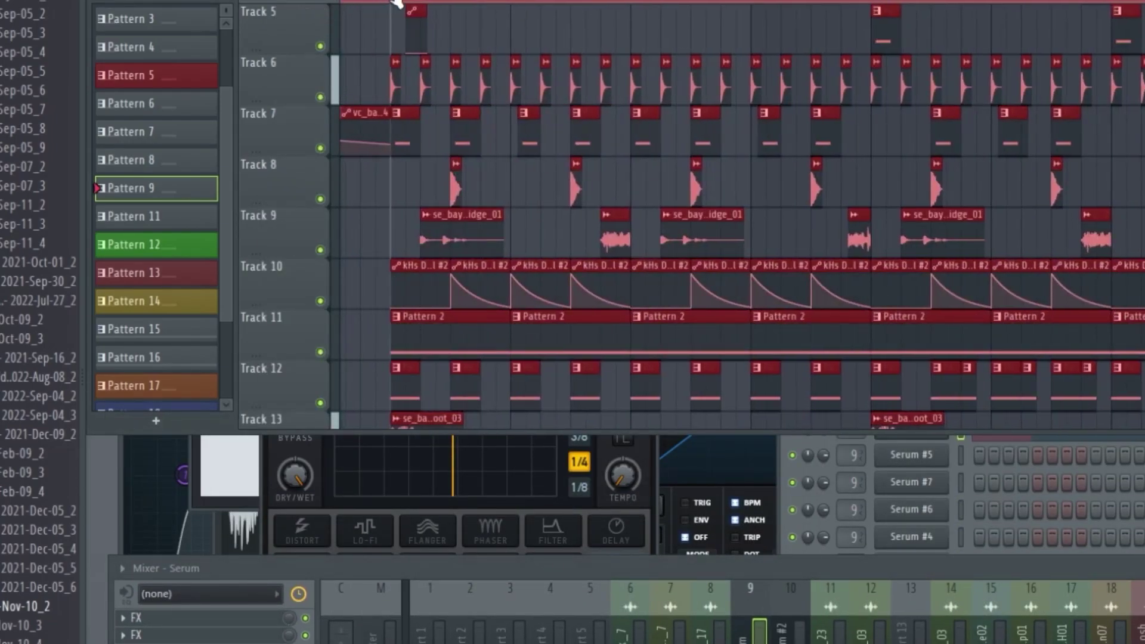
{"action": "scroll", "coordinate": [406, 5], "scroll_direction": "up", "scroll_amount": 3}
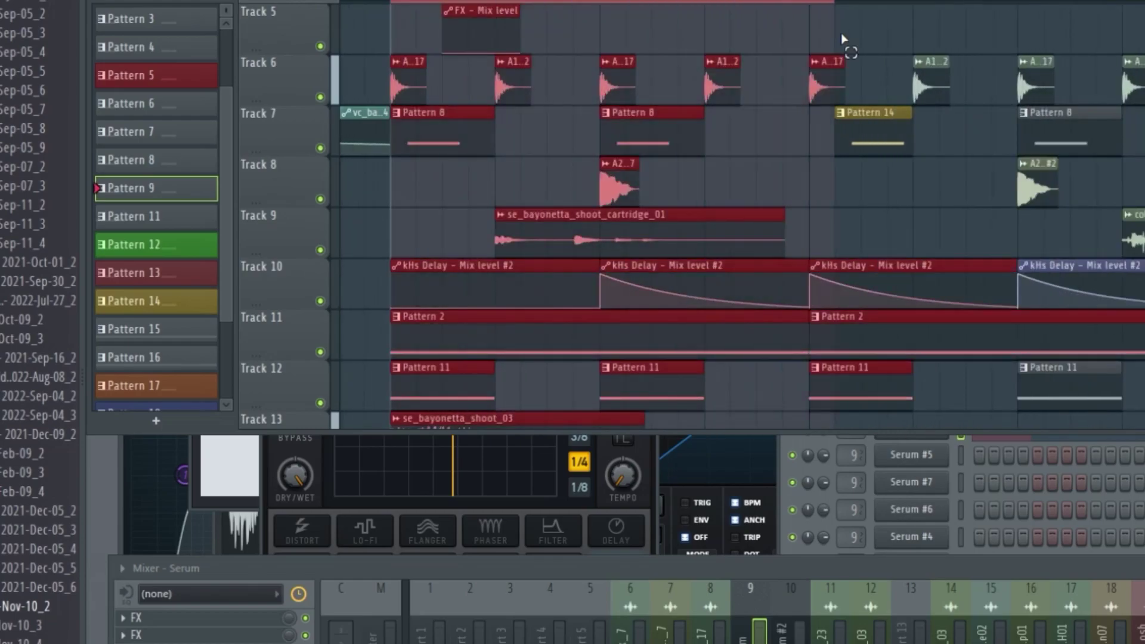
{"action": "left_click_drag", "start_coordinate": [841, 39], "coordinate": [1144, 39]}
{"action": "right_click", "coordinate": [557, 140]}
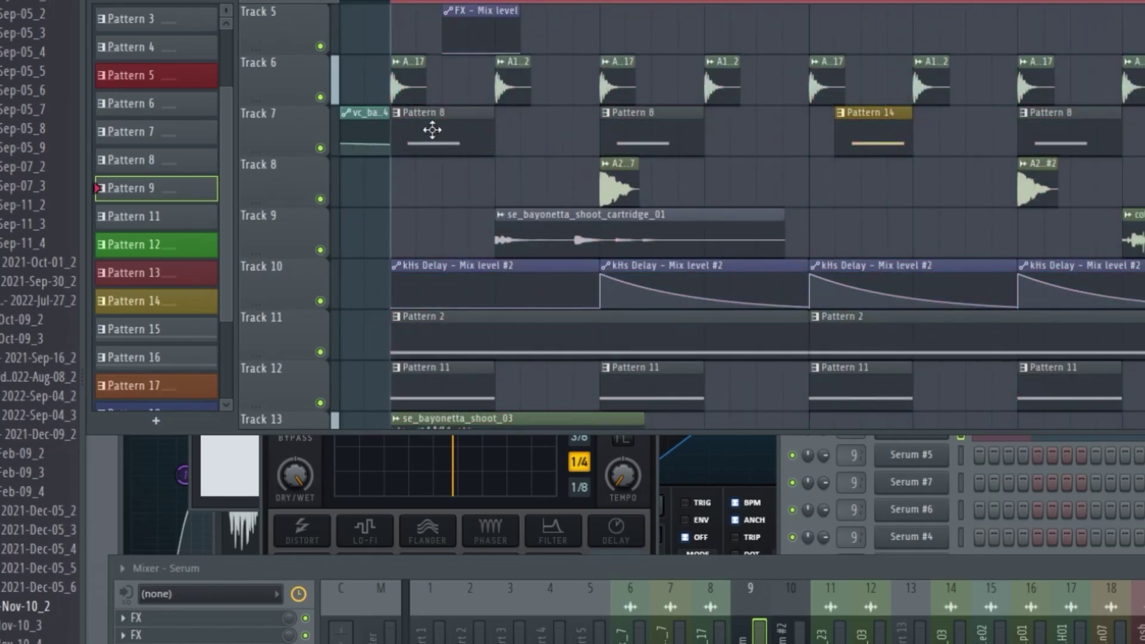
Set the playlist's snap to 1/6 step
{"action": "scroll", "coordinate": [475, 171], "scroll_direction": "up", "scroll_amount": 4}
{"action": "left_click", "coordinate": [115, 1]}
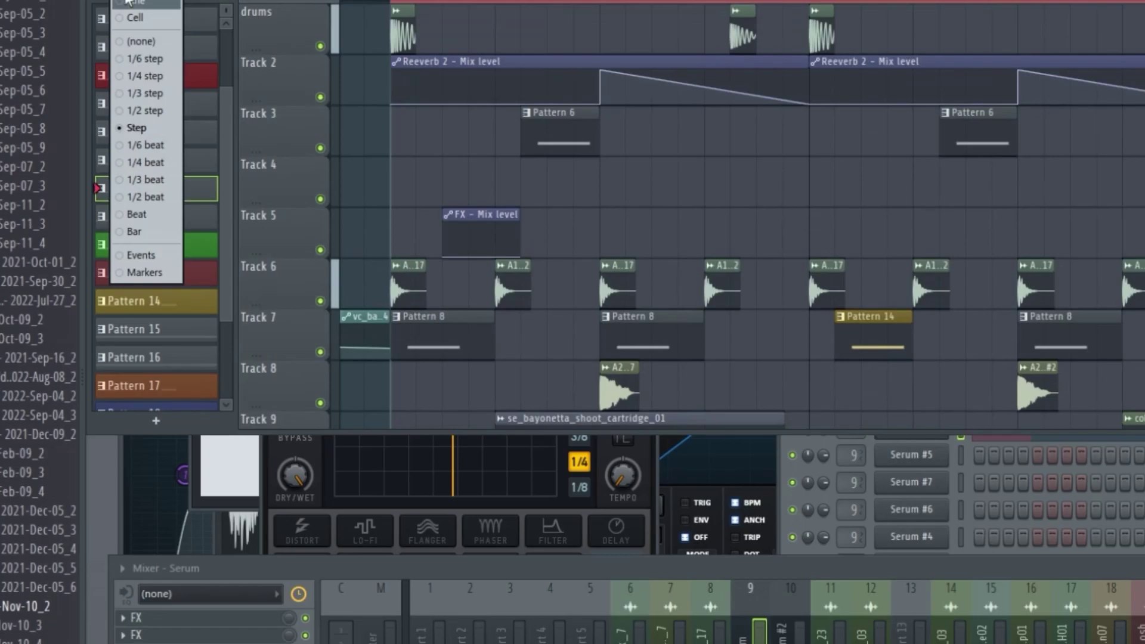
{"action": "left_click", "coordinate": [125, 62]}
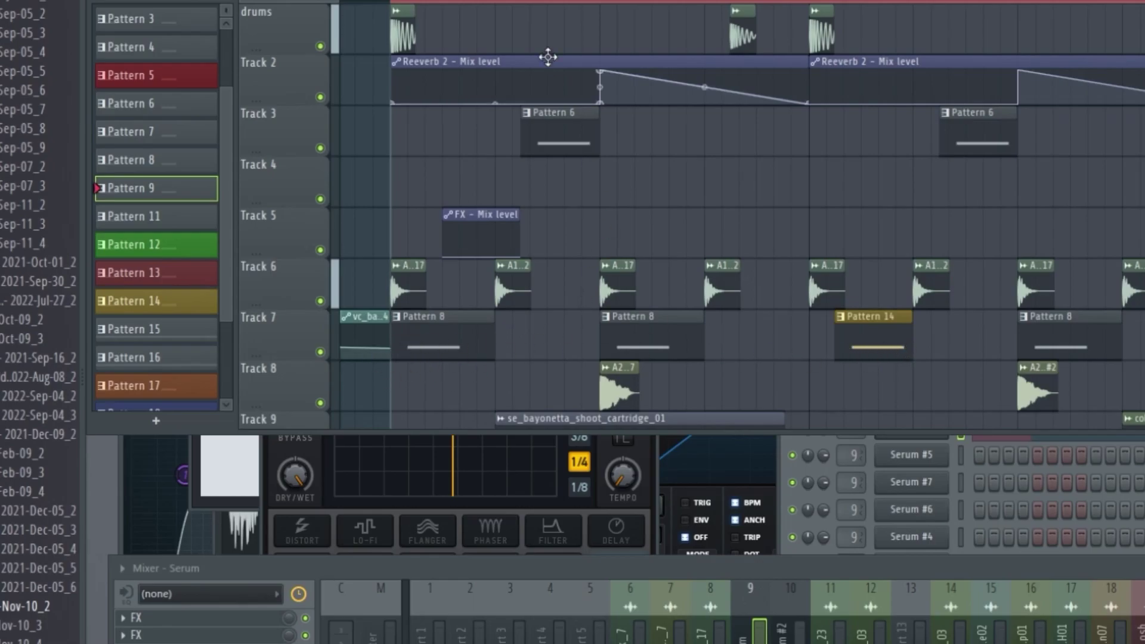
Play the arrangement from the start of the Pattern 12 clip on Track 5, including the FX - Mix level automation
{"action": "scroll", "coordinate": [737, 216], "scroll_direction": "down", "scroll_amount": 3}
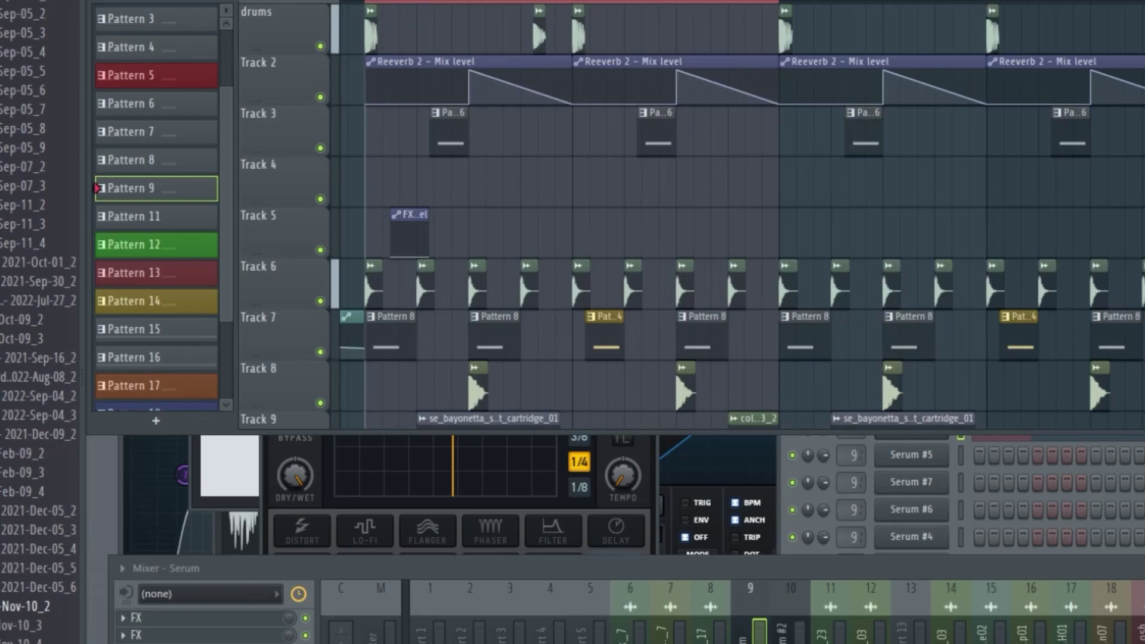
{"action": "scroll", "coordinate": [775, 175], "scroll_direction": "right", "scroll_amount": 3}
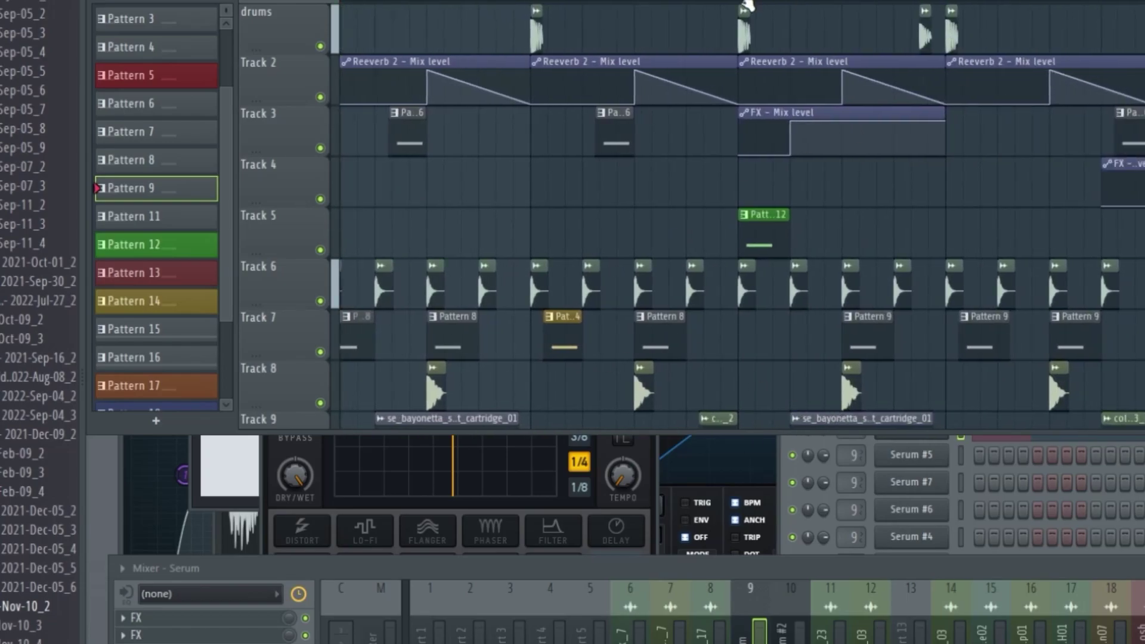
{"action": "left_click", "coordinate": [745, 4]}
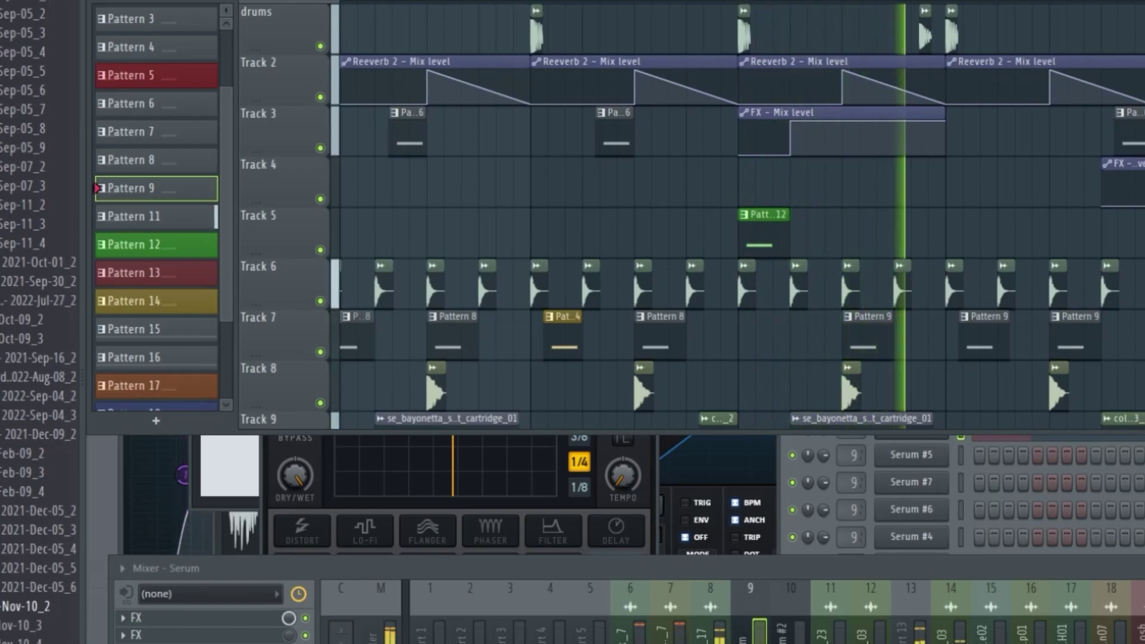
{"action": "scroll", "coordinate": [855, 62], "scroll_direction": "down", "scroll_amount": 3}
{"action": "key", "text": "space"}
Return to the drop's start, solo Track 13 to audition its se_bayonetta_shoot_03 sample, and restore all tracks
{"action": "scroll", "coordinate": [855, 61], "scroll_direction": "down", "scroll_amount": 4}
{"action": "scroll", "coordinate": [855, 61], "scroll_direction": "left", "scroll_amount": 3}
{"action": "scroll", "coordinate": [787, 27], "scroll_direction": "up", "scroll_amount": 3}
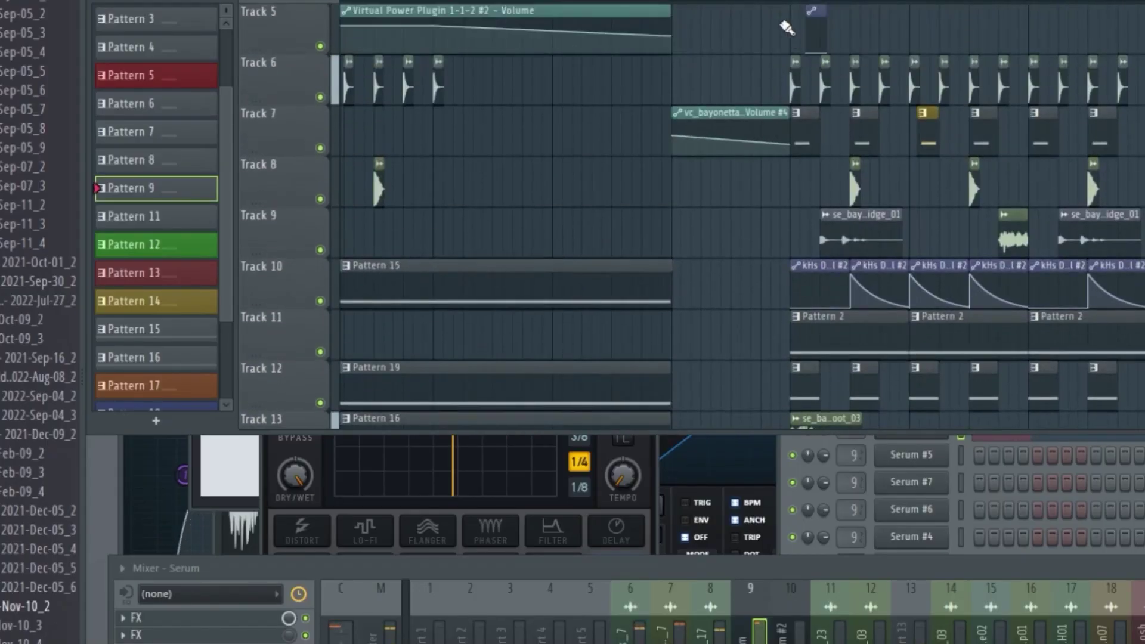
{"action": "scroll", "coordinate": [790, 9], "scroll_direction": "up", "scroll_amount": 4}
{"action": "scroll", "coordinate": [775, 253], "scroll_direction": "down", "scroll_amount": 9}
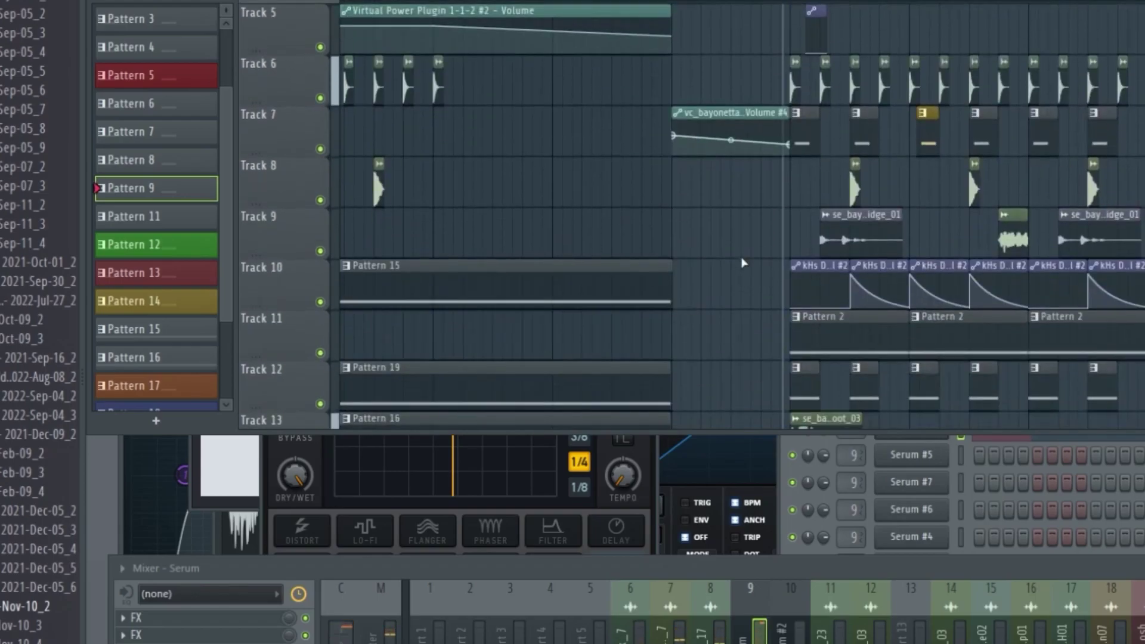
{"action": "right_click", "coordinate": [320, 250]}
{"action": "key", "text": "space"}
{"action": "right_click", "coordinate": [321, 250]}
{"action": "key", "text": "space"}
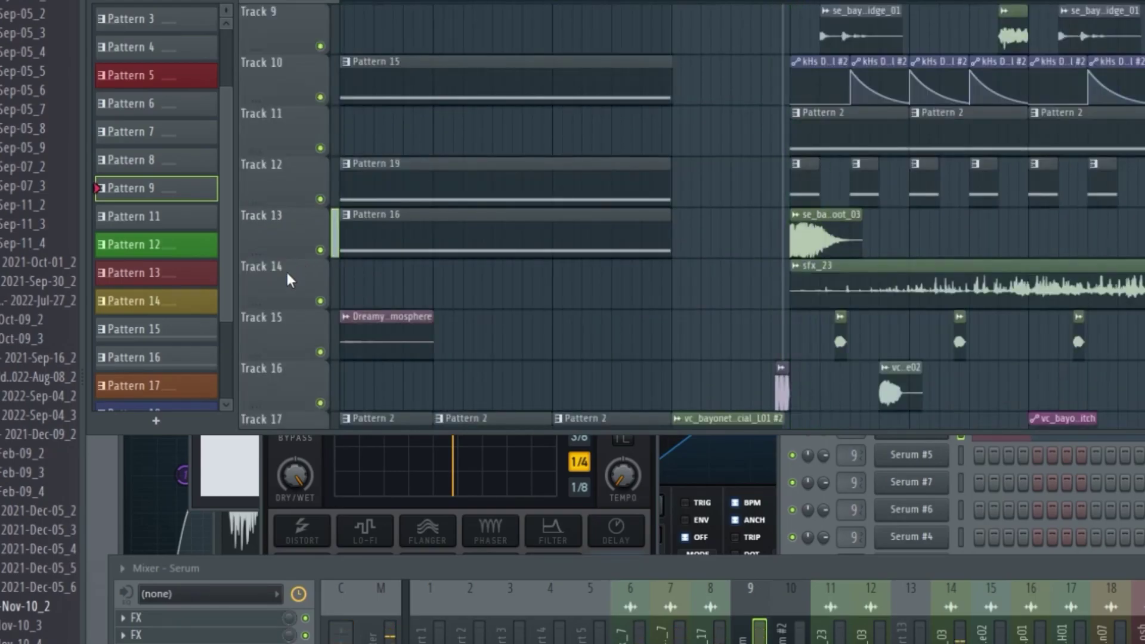
Select the vc_bayonetta_smash_H01 clip, solo Track 16 to audition its samples around the drop, and restore all tracks
{"action": "scroll", "coordinate": [818, 318], "scroll_direction": "down", "scroll_amount": 3}
{"action": "left_click", "coordinate": [817, 318]}
{"action": "right_click", "coordinate": [320, 250]}
{"action": "key", "text": "space"}
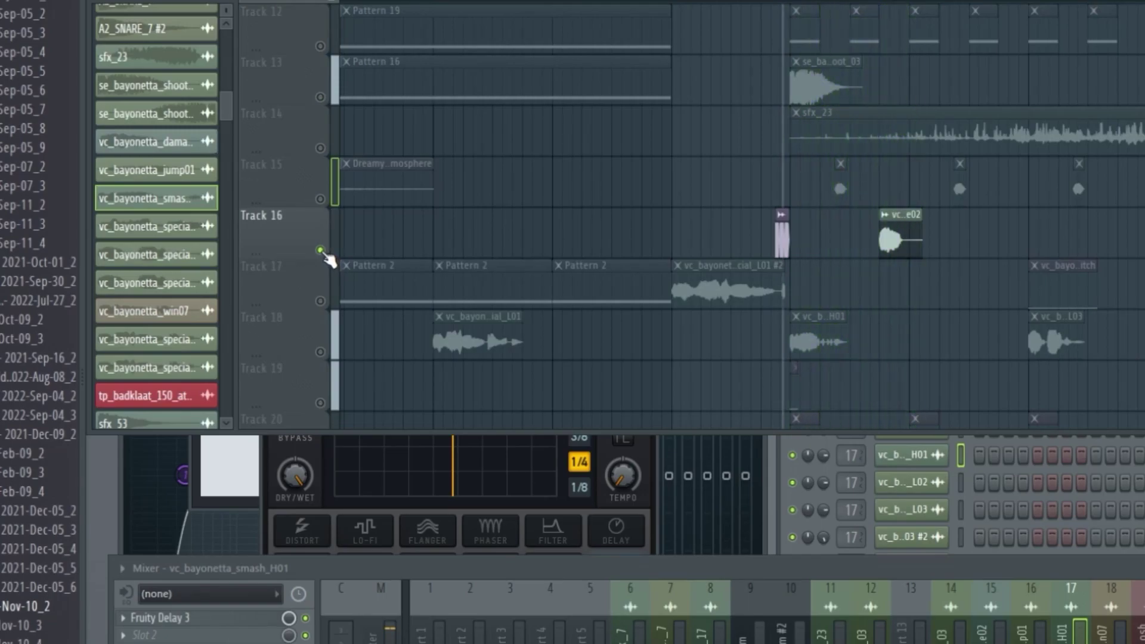
{"action": "right_click", "coordinate": [320, 250]}
{"action": "key", "text": "space"}
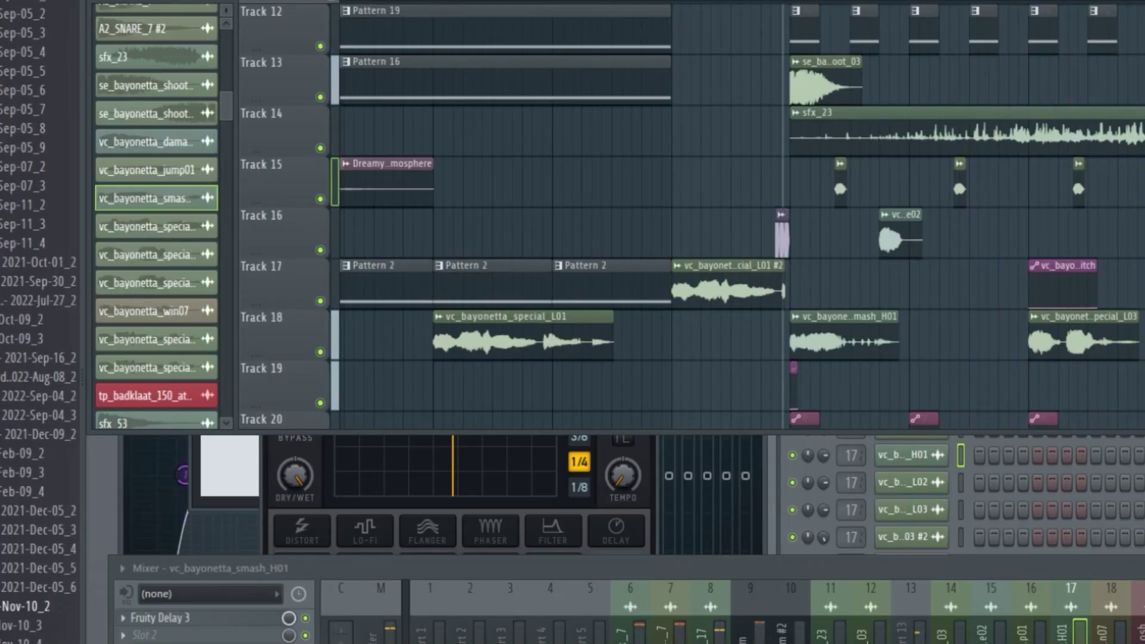
Solo Track 18 to audition the vc_bayonetta_smash_H01 vocal at the drop's start, and restore all tracks
{"action": "scroll", "coordinate": [480, 318], "scroll_direction": "down", "scroll_amount": 1}
{"action": "left_click", "coordinate": [320, 301], "text": "ctrl"}
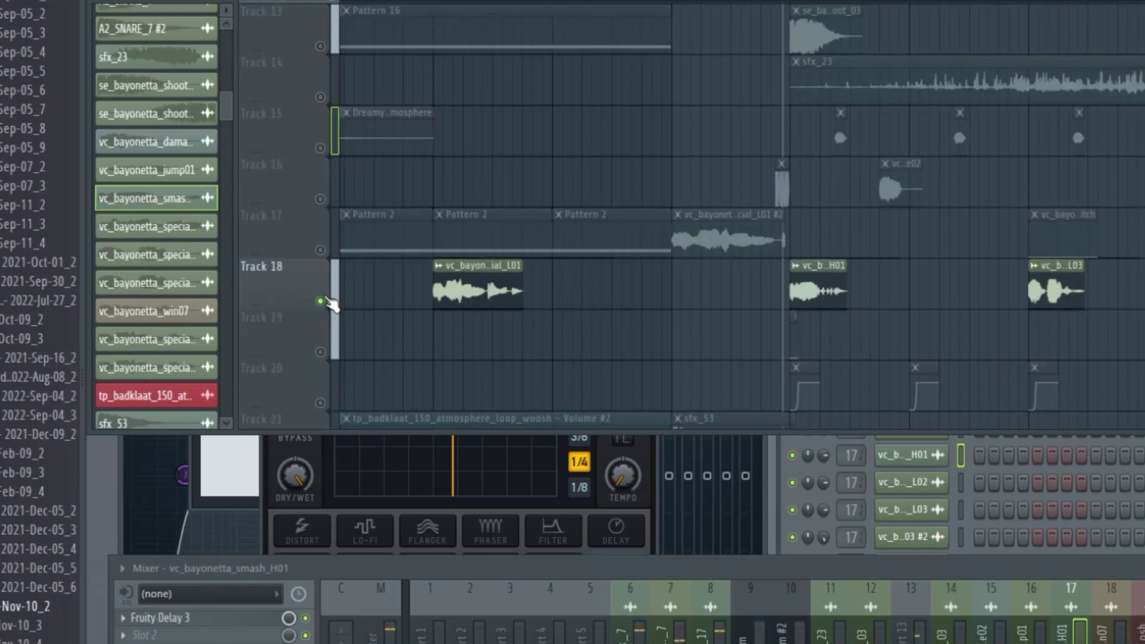
{"action": "left_click", "coordinate": [320, 301], "text": "ctrl"}
{"action": "left_click", "coordinate": [320, 301], "text": "ctrl"}
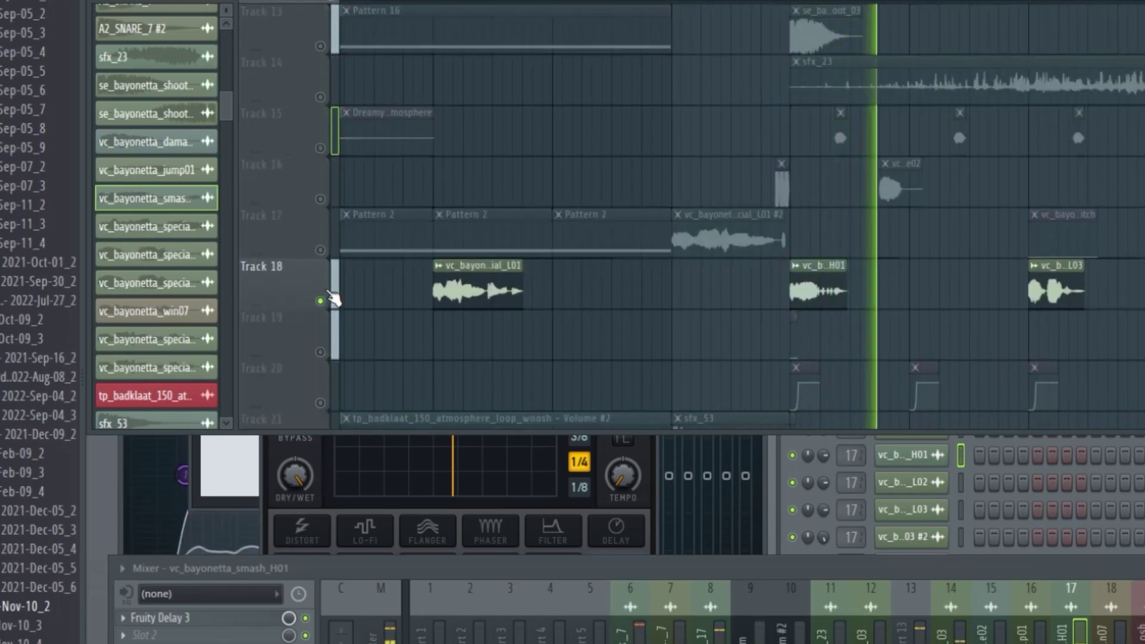
{"action": "left_click", "coordinate": [320, 301], "text": "ctrl"}
{"action": "key", "text": "space"}
Play the full mix from the drop's start until the vc_bayonetta_special_L03 clip
{"action": "scroll", "coordinate": [728, 314], "scroll_direction": "down", "scroll_amount": 4}
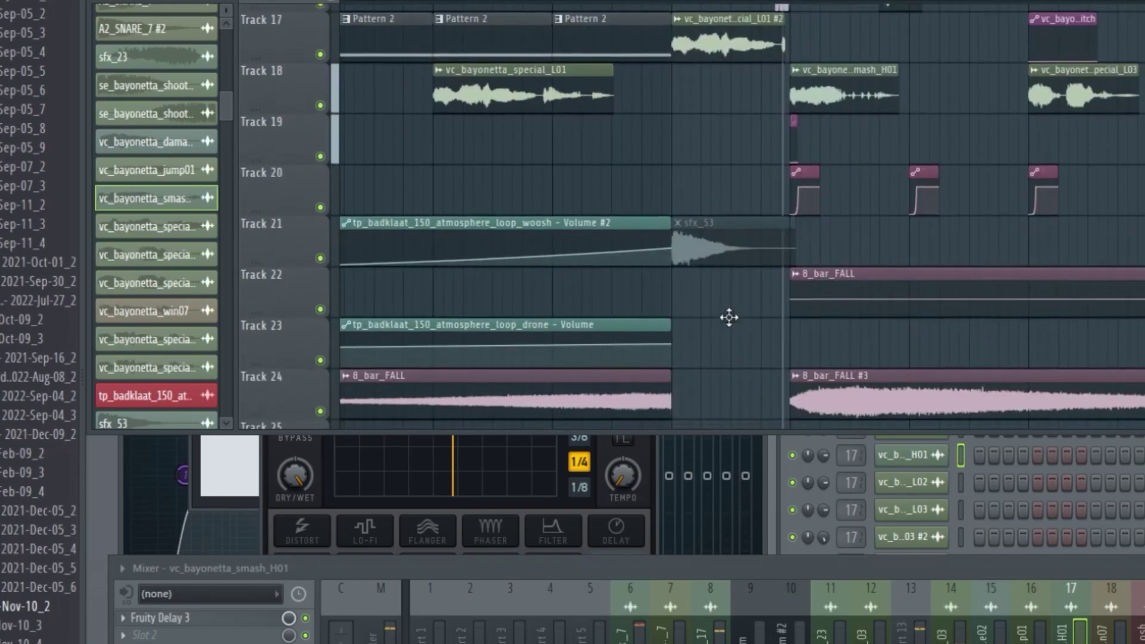
{"action": "key", "text": "space"}
{"action": "scroll", "coordinate": [1018, 371], "scroll_direction": "up", "scroll_amount": 5}
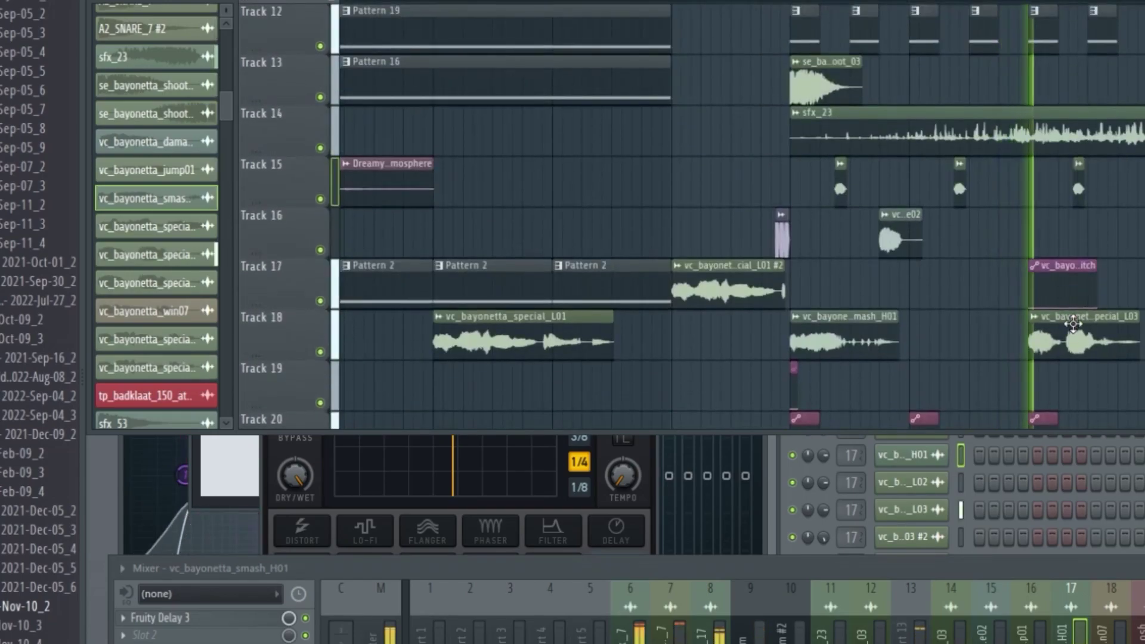
{"action": "key", "text": "space"}
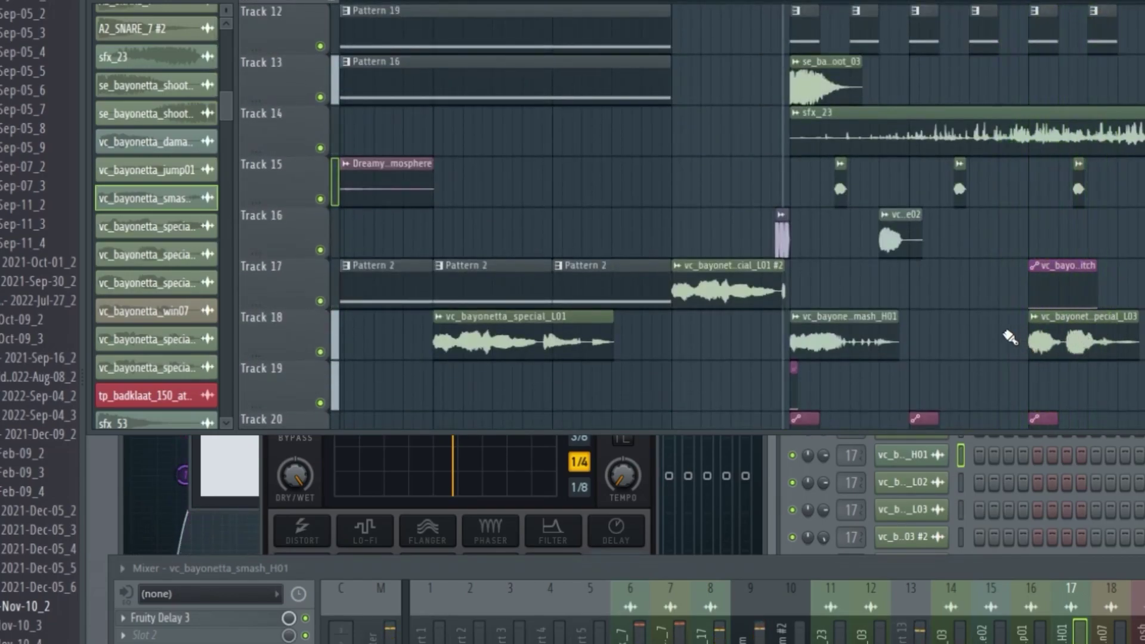
Solo Track 18 to audition its vocals through the vc_bayonetta_special_L03 clip, and play the drop with all tracks restored
{"action": "left_click", "coordinate": [328, 352], "text": "ctrl"}
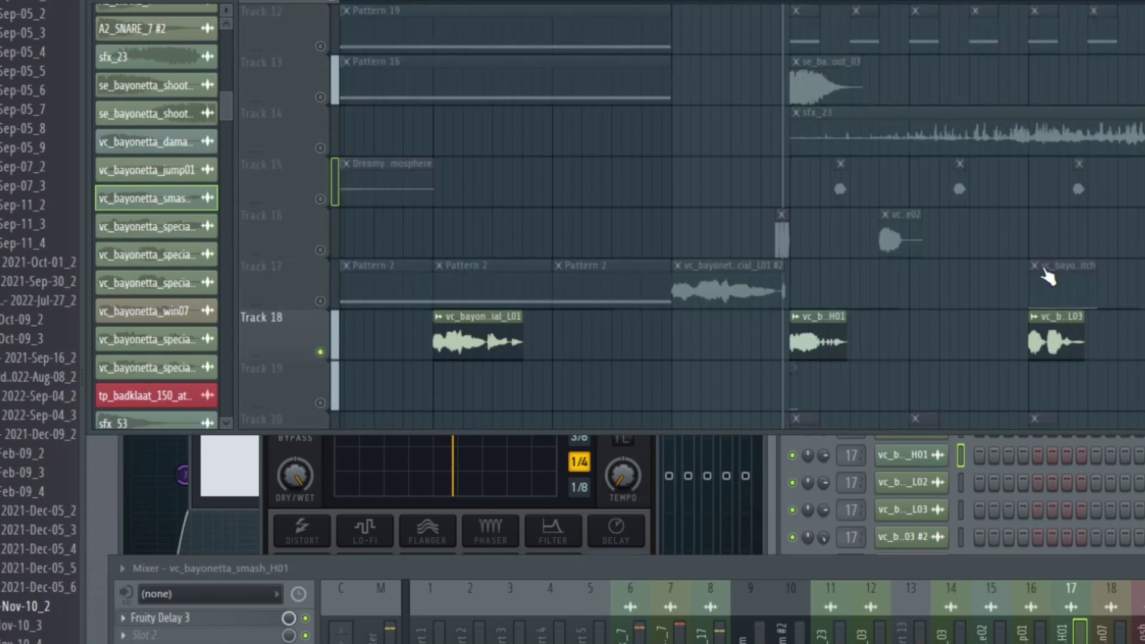
{"action": "key", "text": "space"}
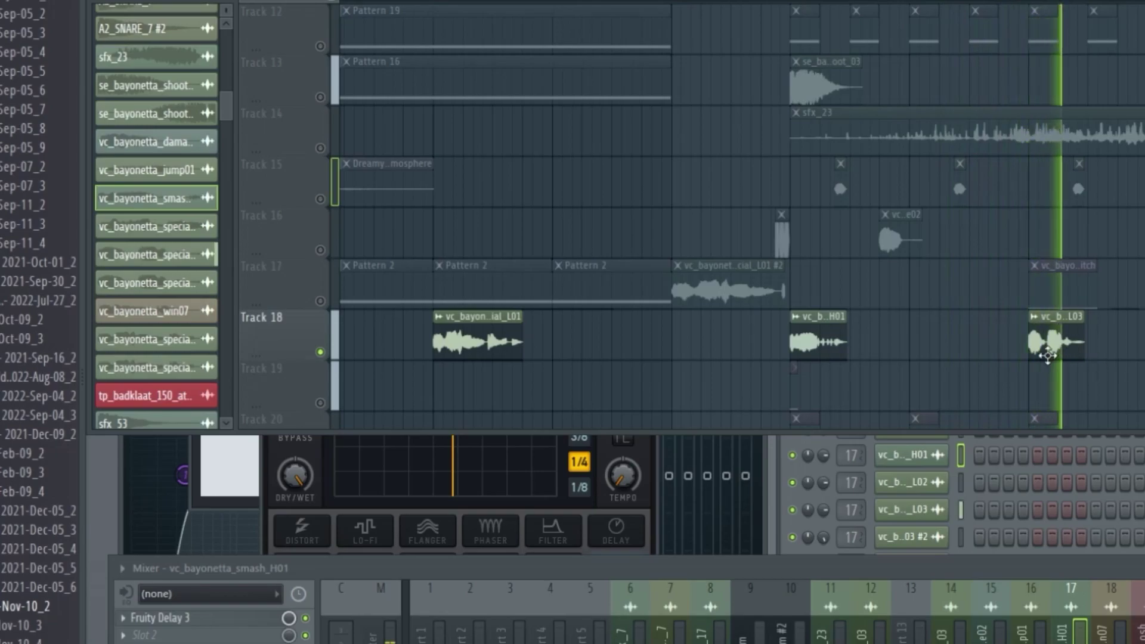
{"action": "key", "text": "space"}
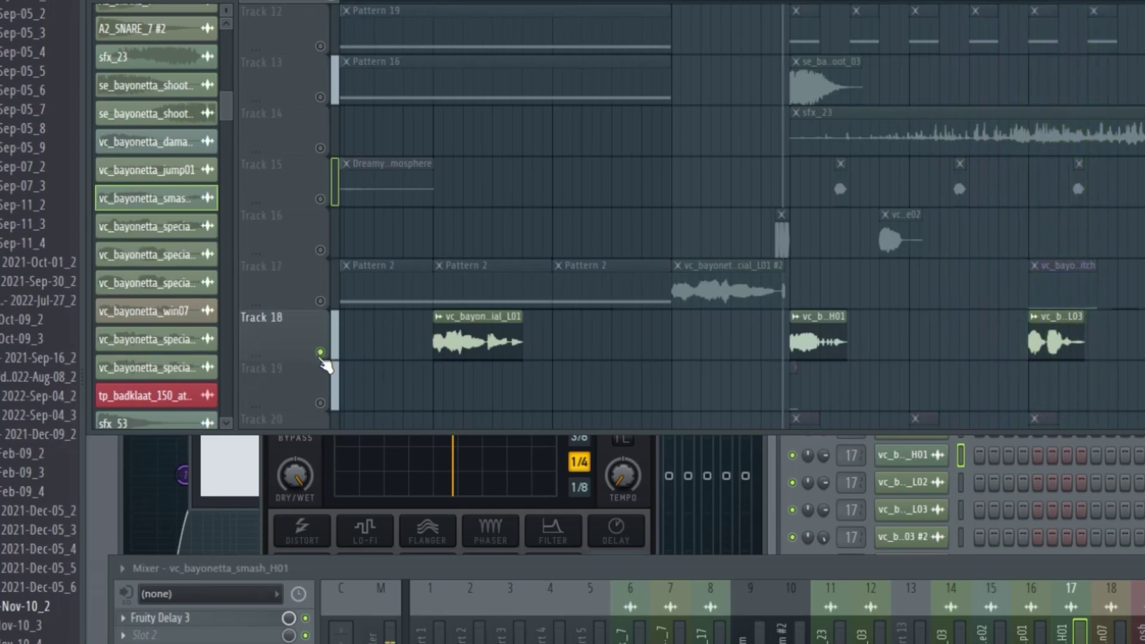
{"action": "right_click", "coordinate": [320, 352]}
{"action": "key", "text": "space"}
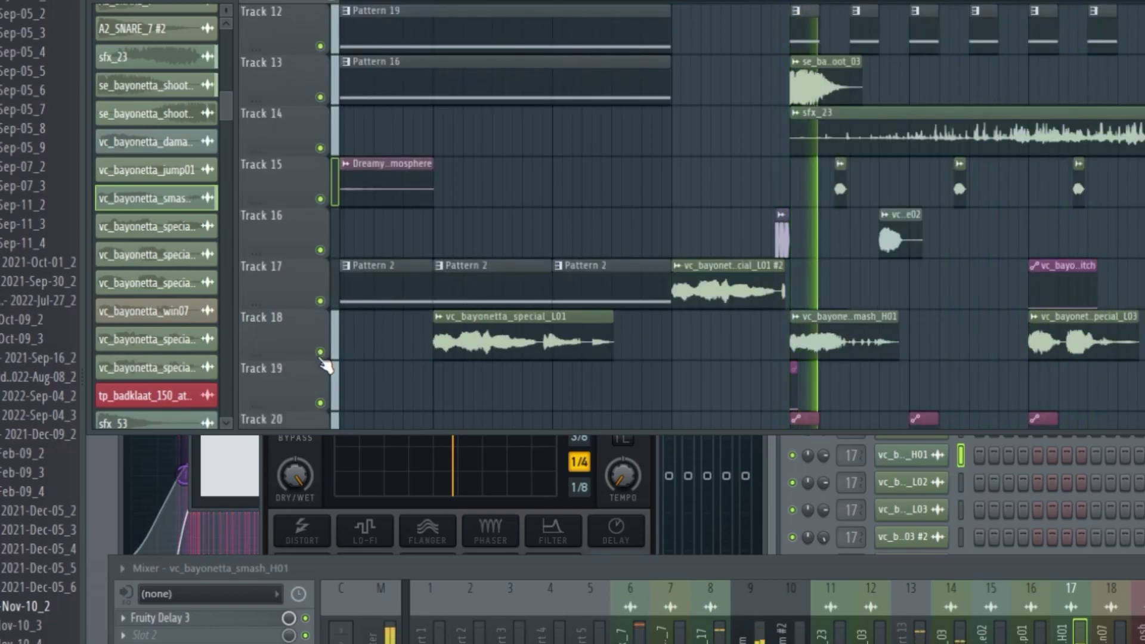